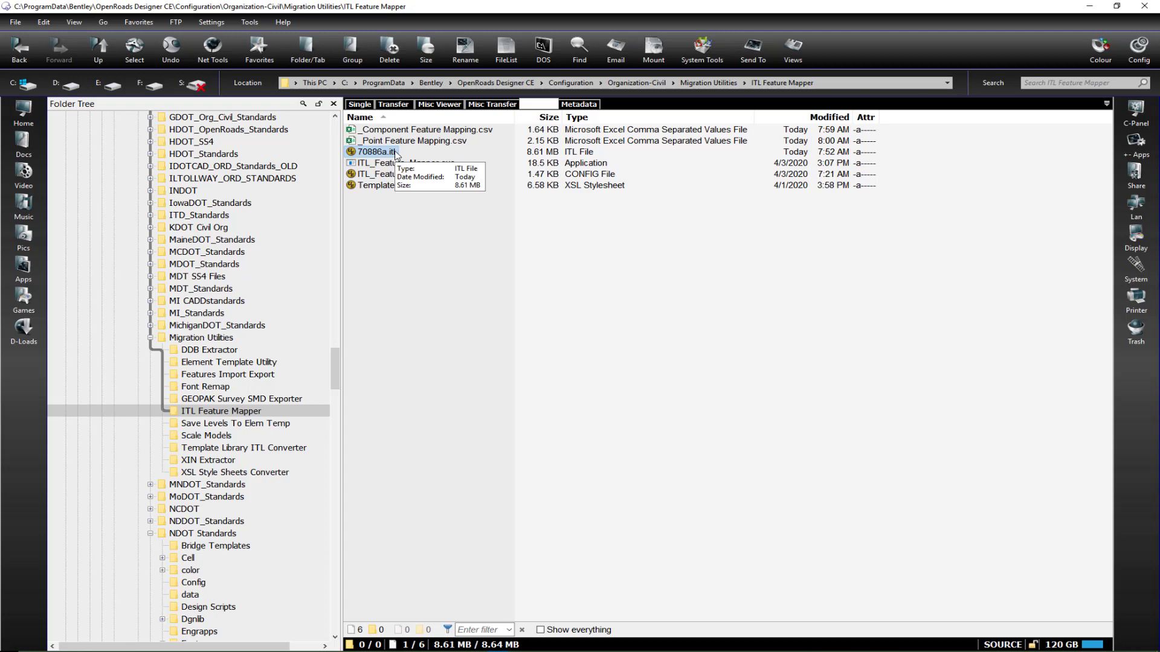
Open _Point Feature Mapping.csv from the ITL Feature Mapper folder and fit column B to its contents for review.
click(405, 130)
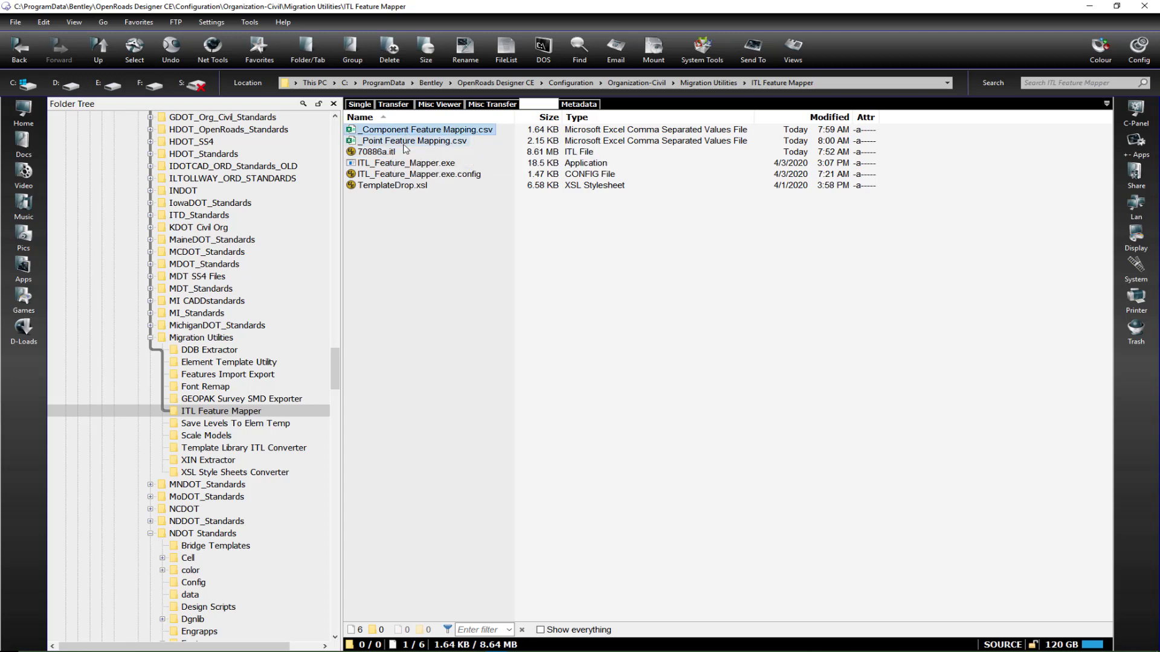
shift+click(404, 141)
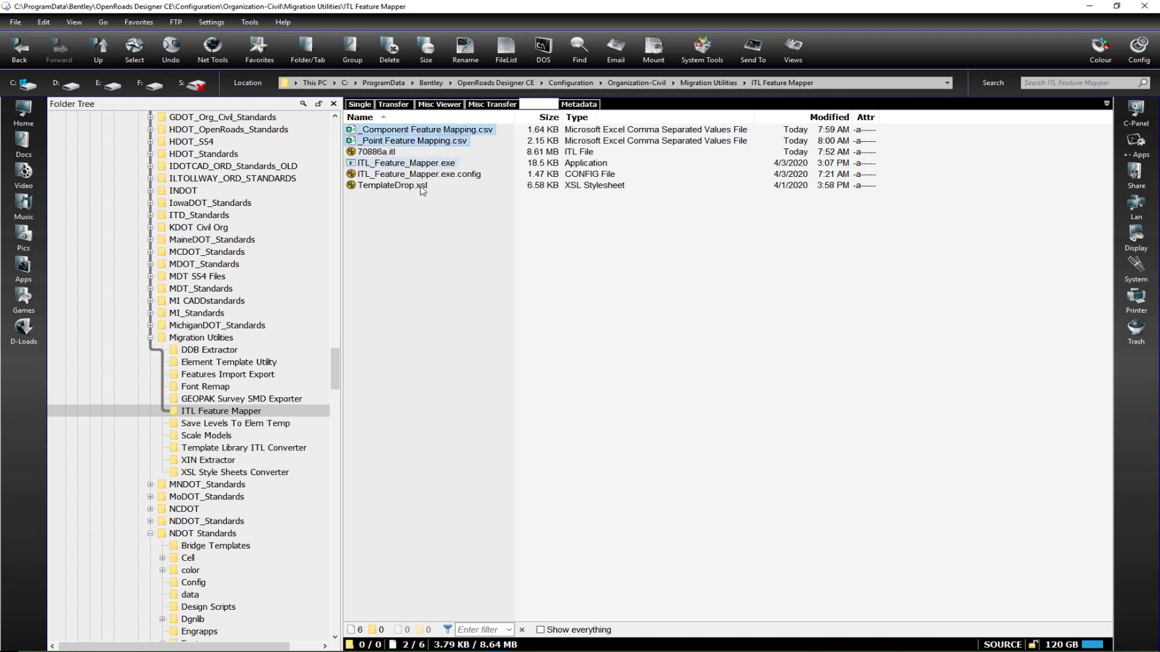
click(433, 224)
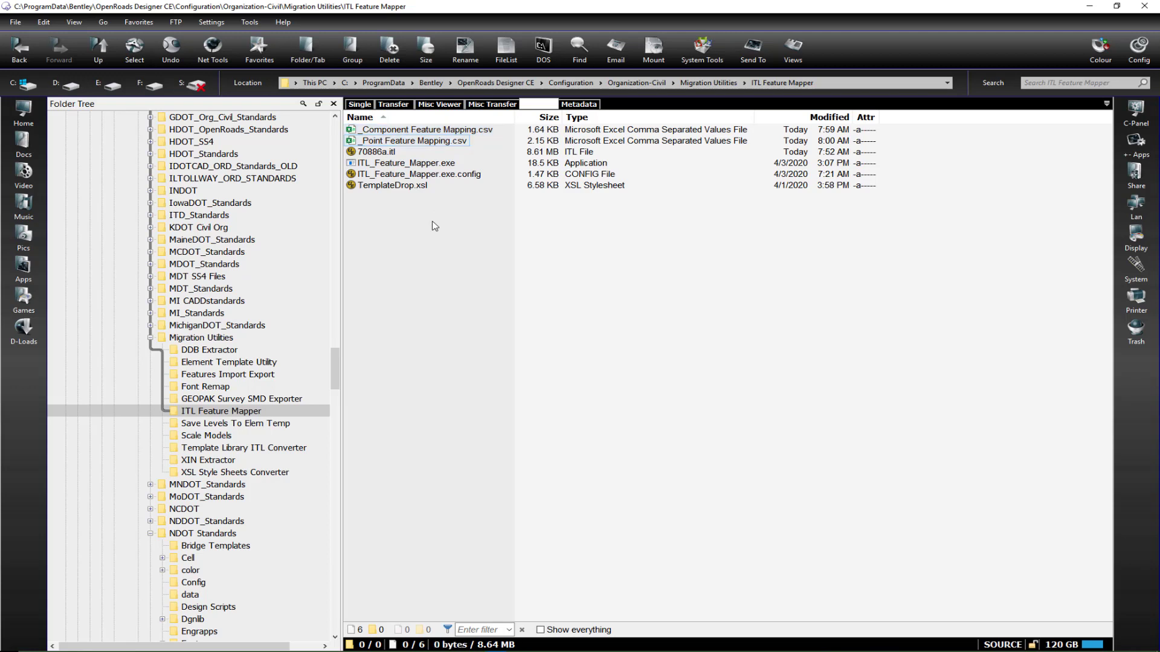
double_click(411, 140)
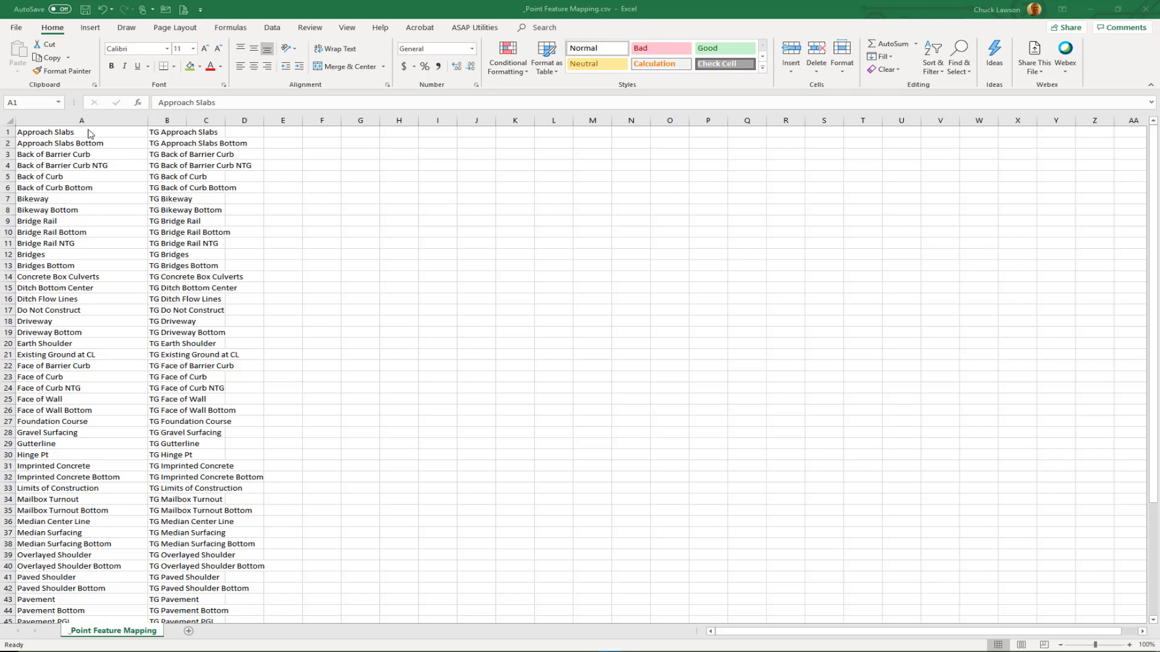
click(185, 120)
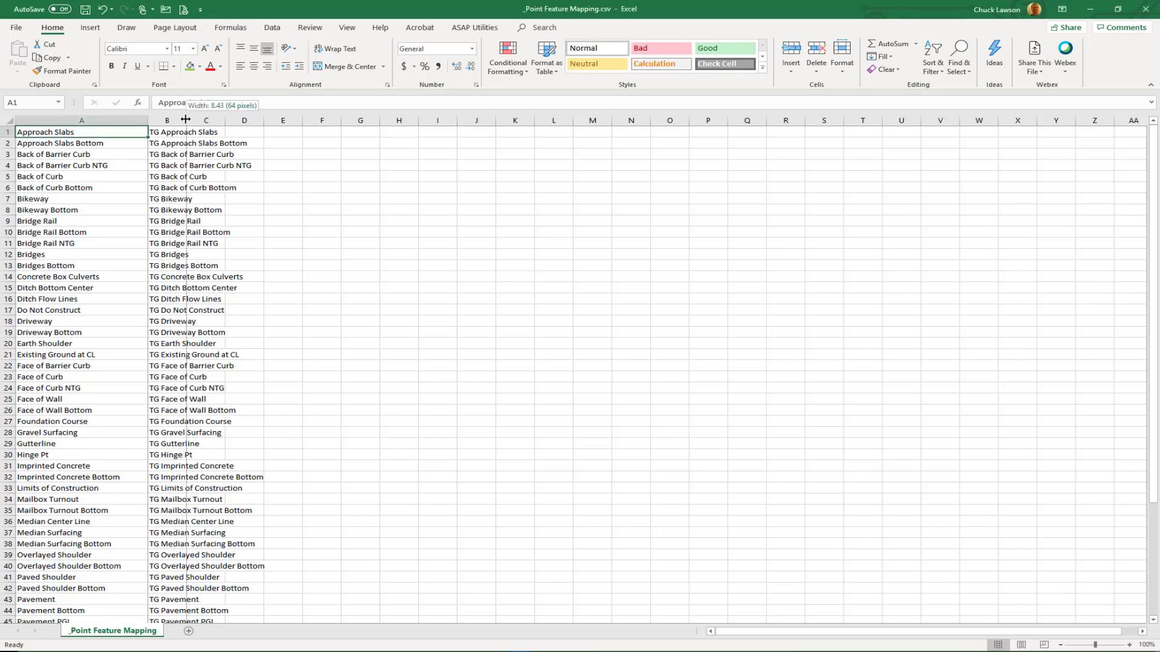
double_click(185, 120)
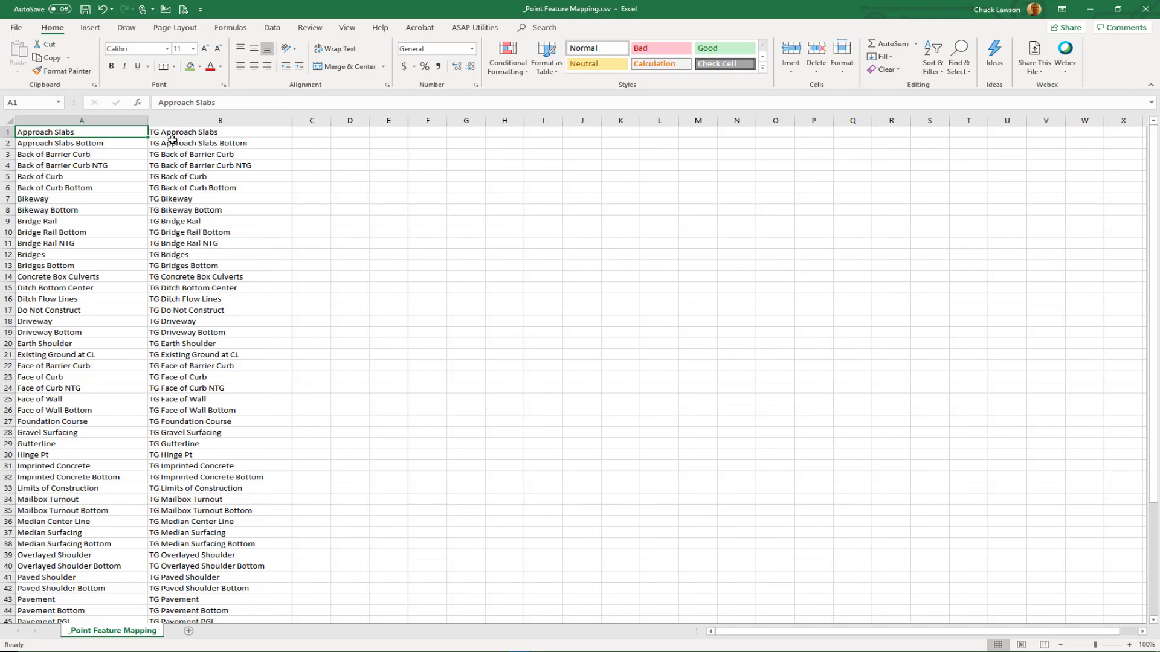
click(227, 133)
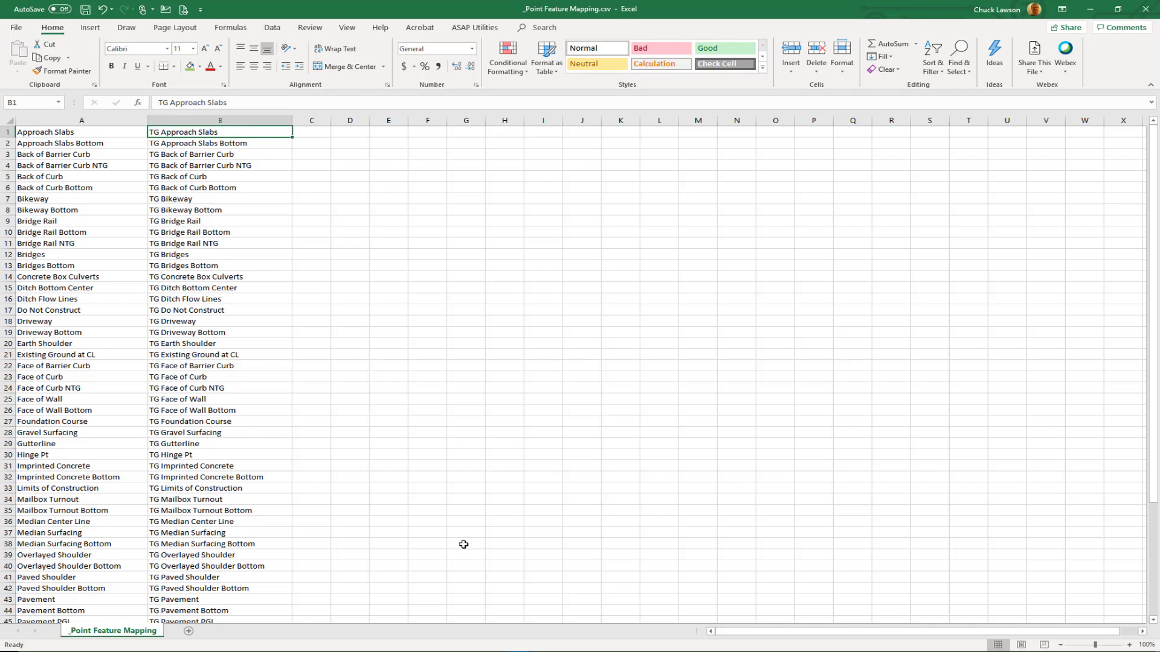
Review the _Component Feature Mapping.csv workbook and the Template Library ITL Converter entry on the Migration Utilities web page.
click(520, 651)
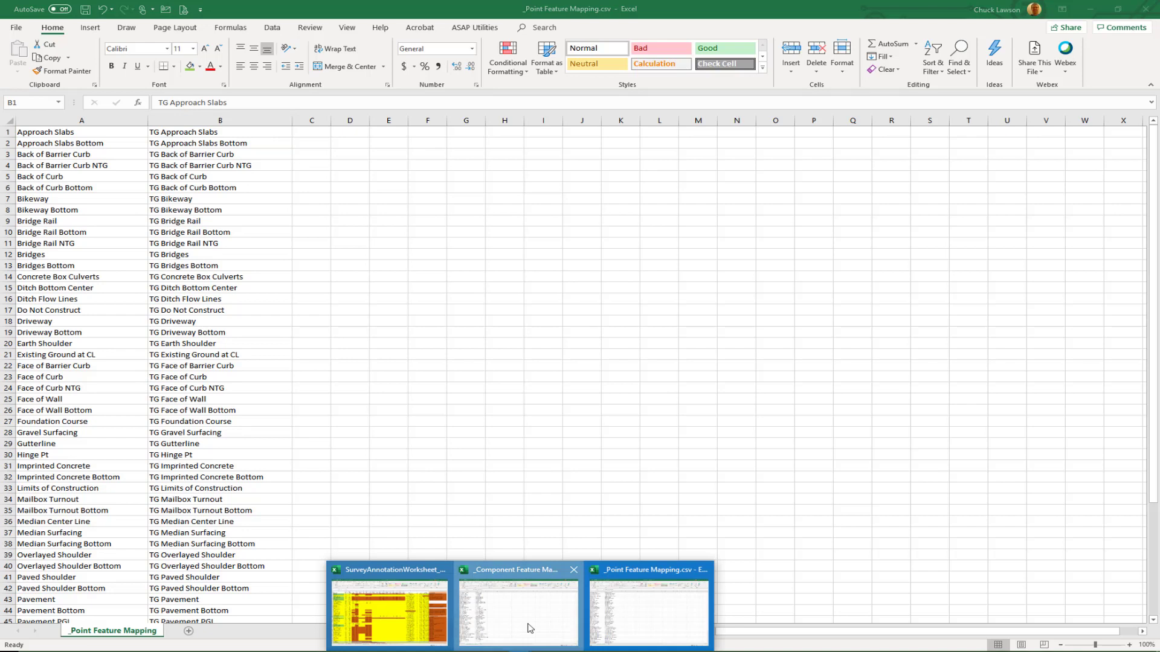
click(529, 628)
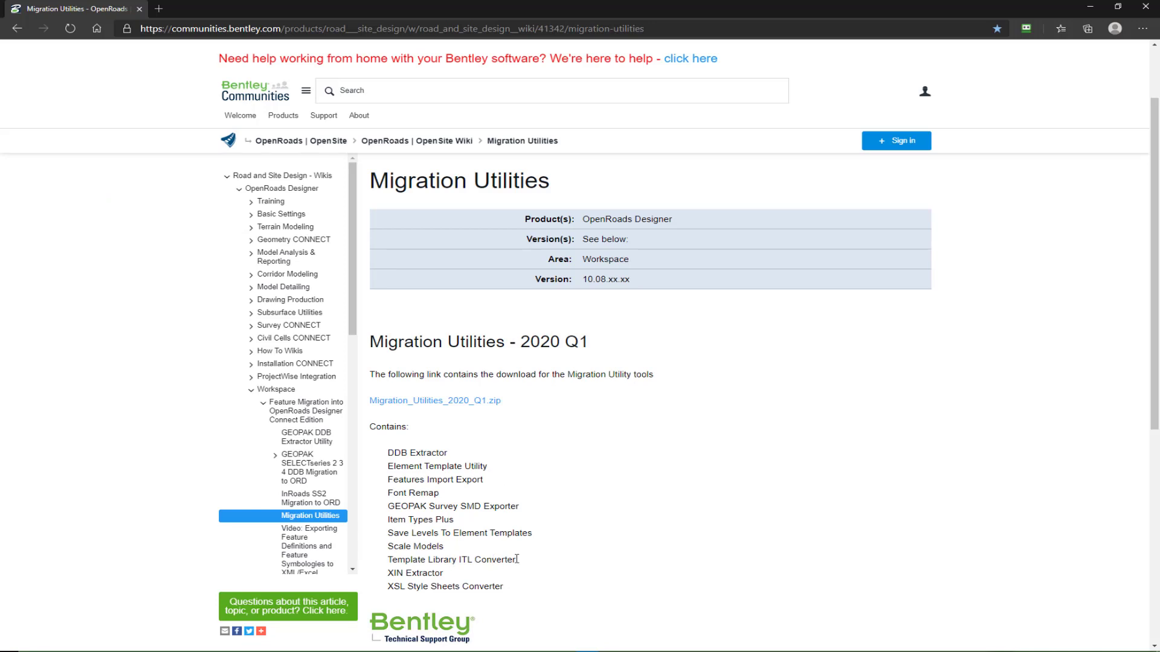
drag(516, 561, 471, 562)
click(522, 651)
click(554, 630)
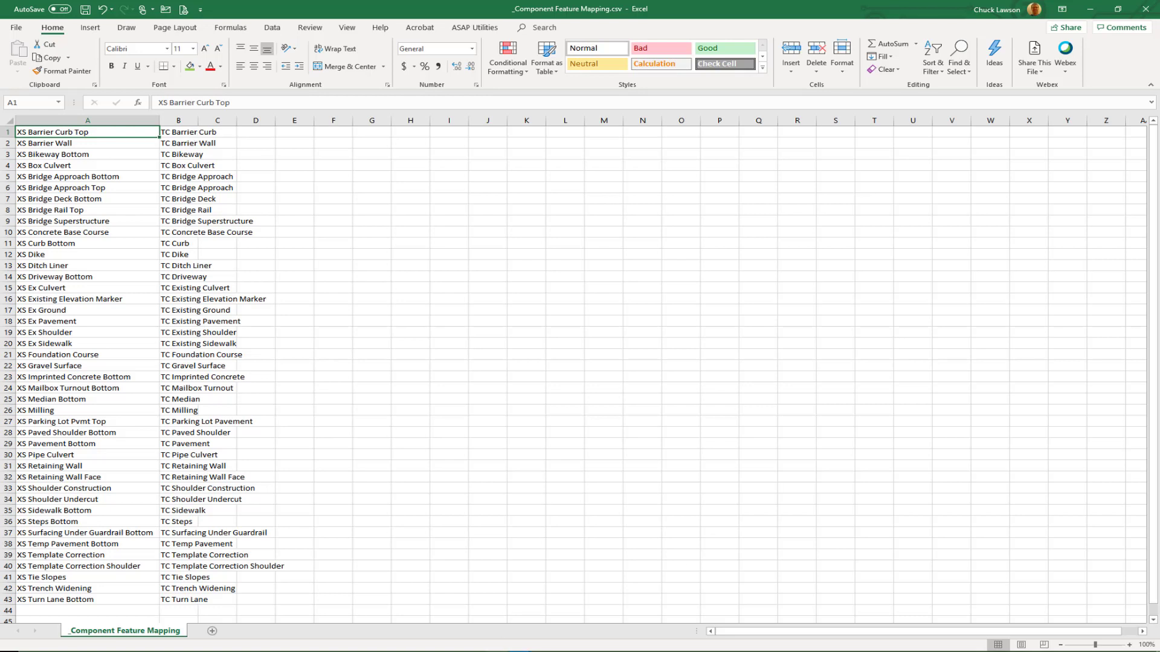
Switch to Directory Opus, run ITL_Feature_Mapper.exe and bring its component feature mapping file dialog to the front.
click(506, 644)
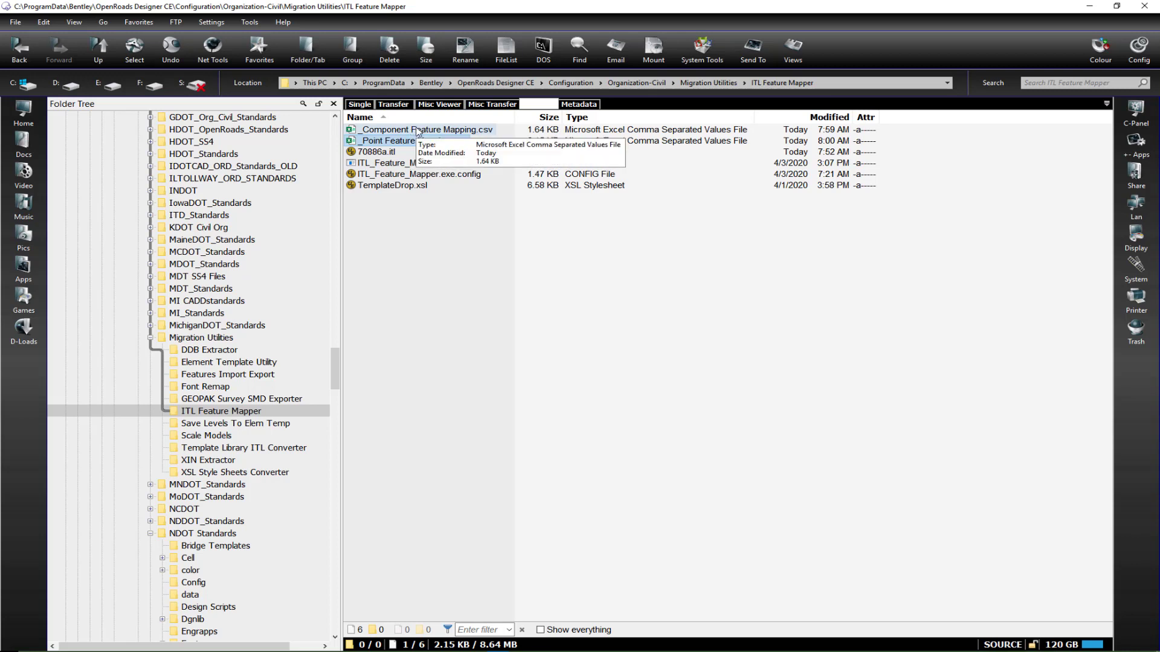
click(387, 154)
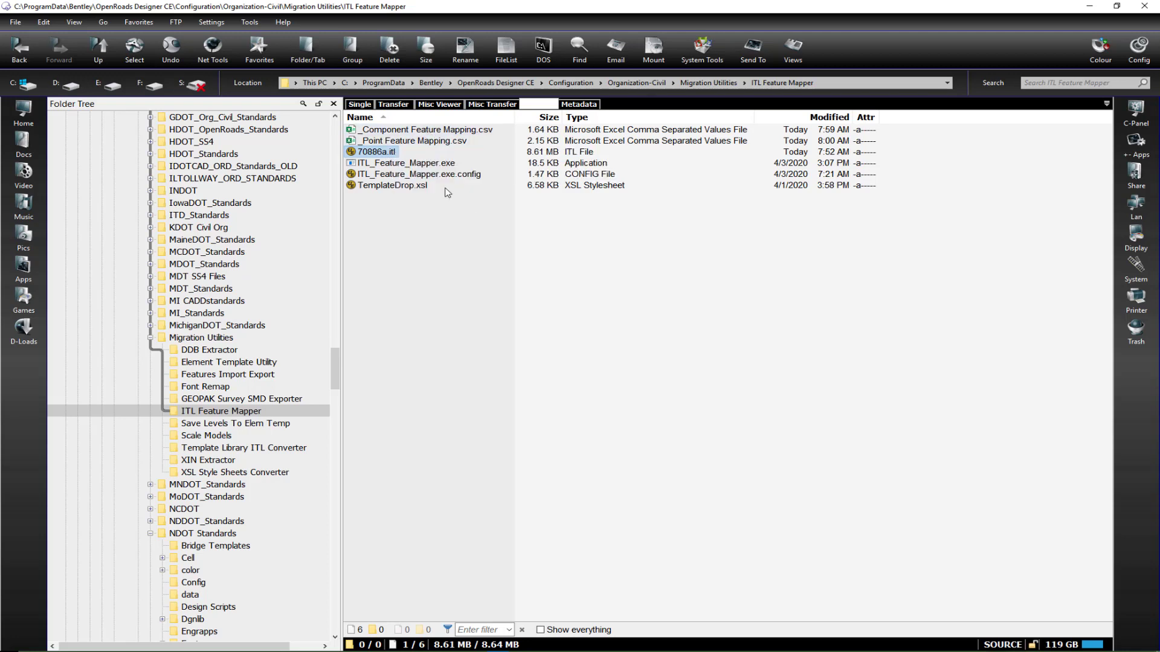
right_click(420, 164)
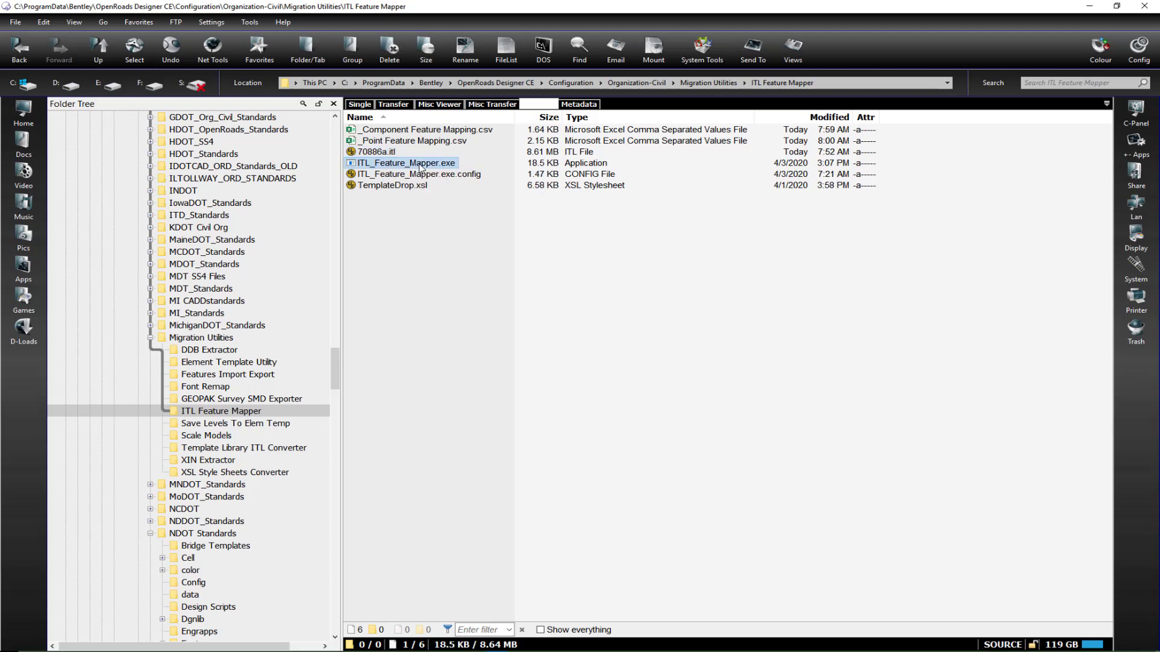
click(466, 182)
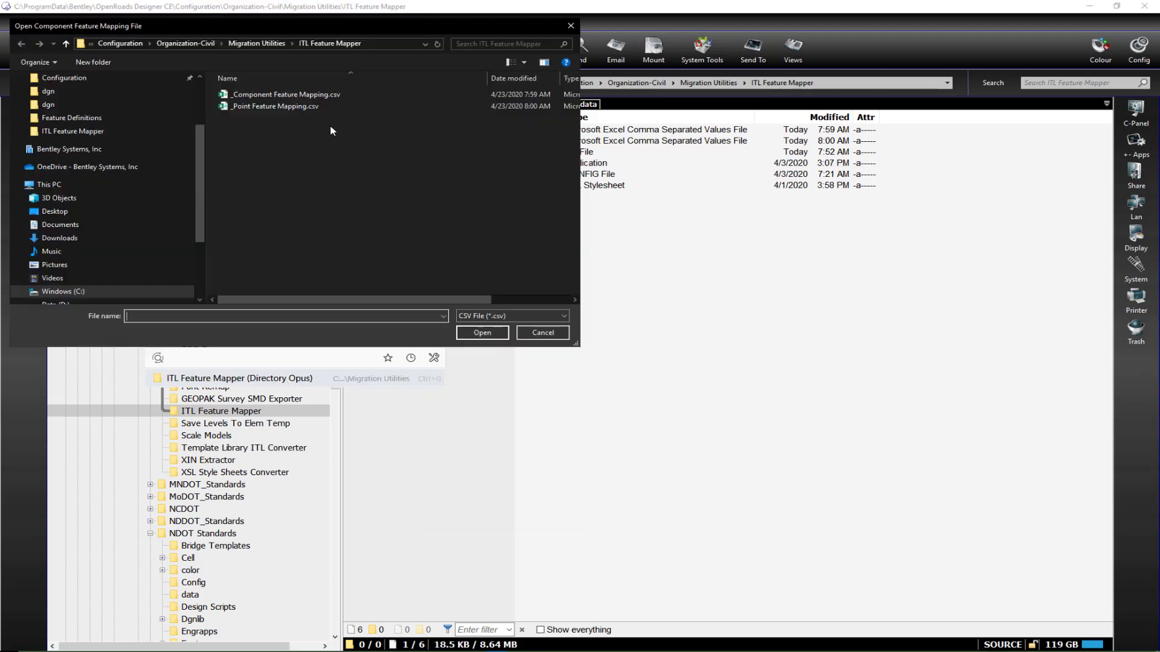
drag(331, 8, 415, 77)
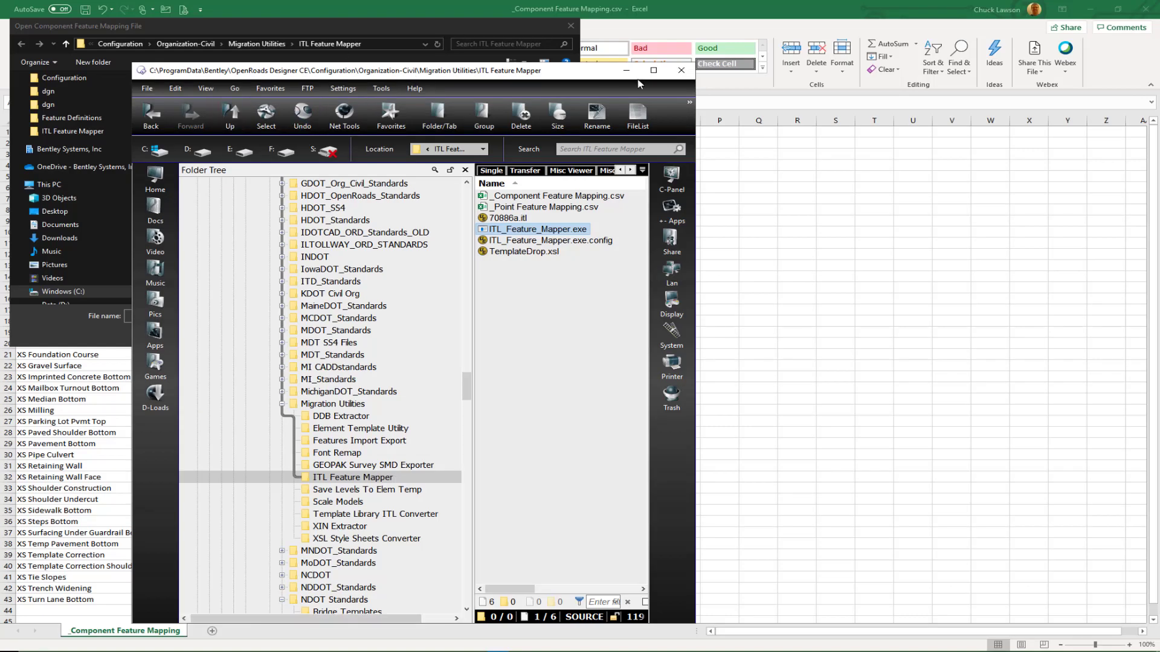
click(501, 21)
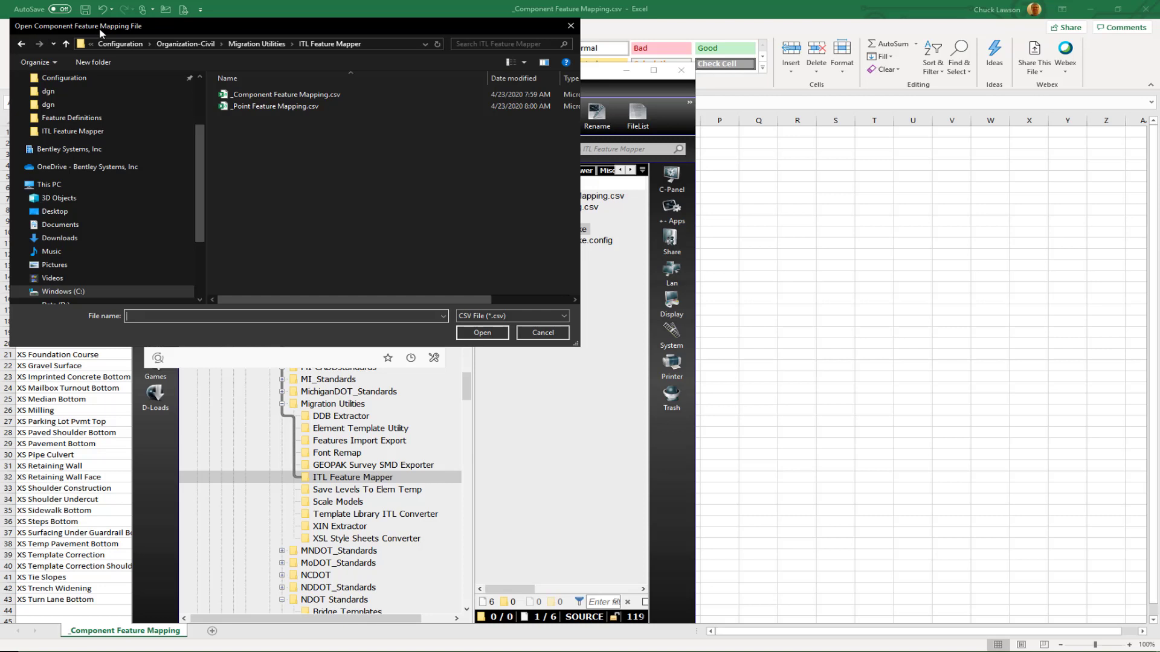
Close the _Component Feature Mapping.csv and _Point Feature Mapping.csv workbooks in Excel without saving changes.
click(296, 95)
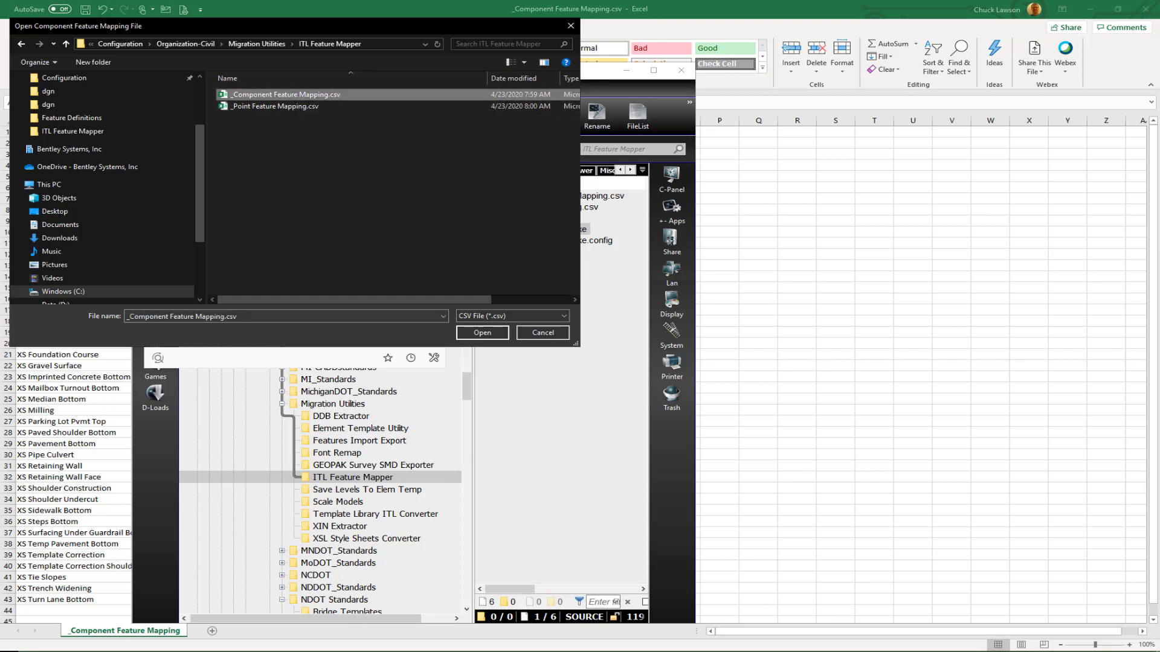
click(1150, 10)
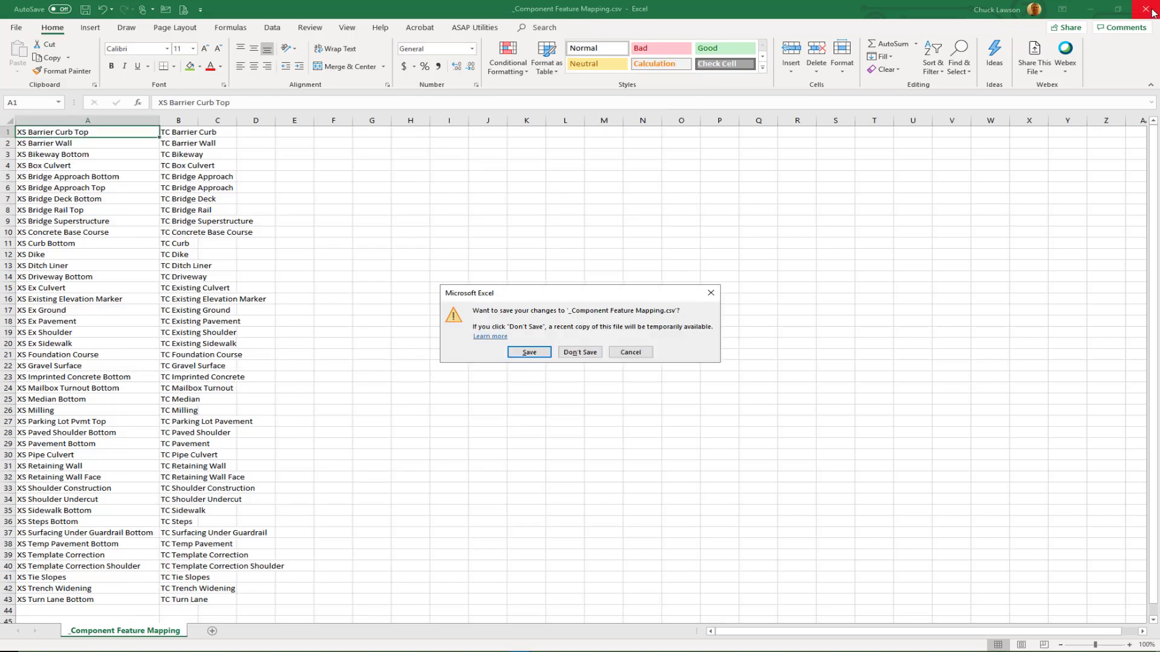
click(579, 353)
click(1145, 9)
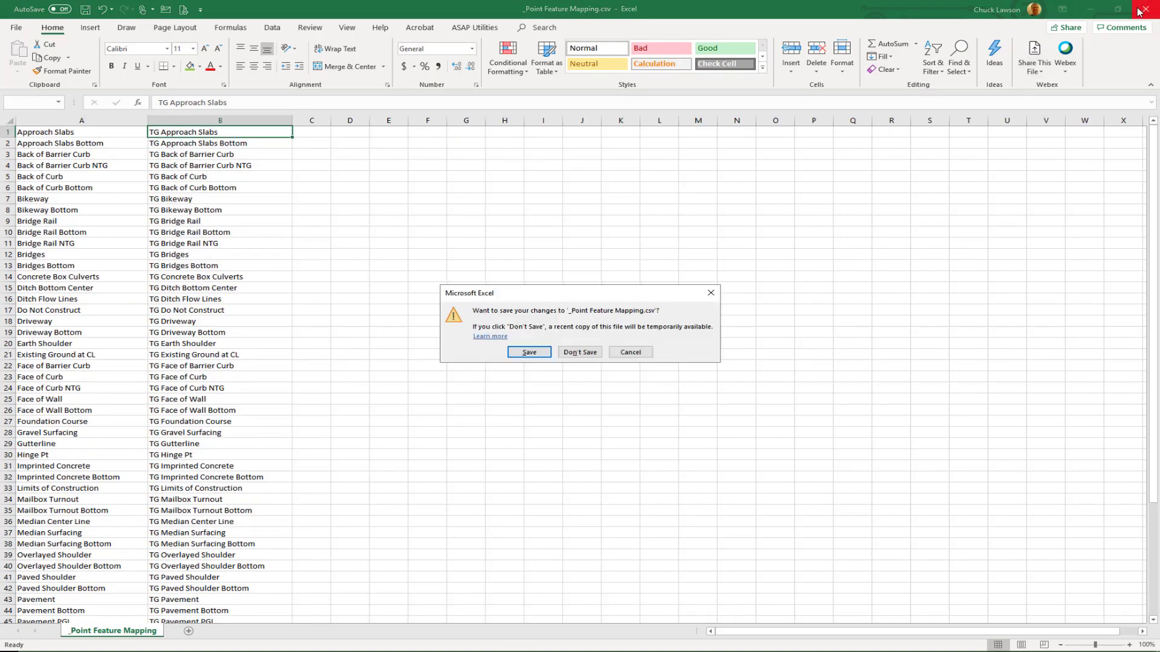
click(594, 355)
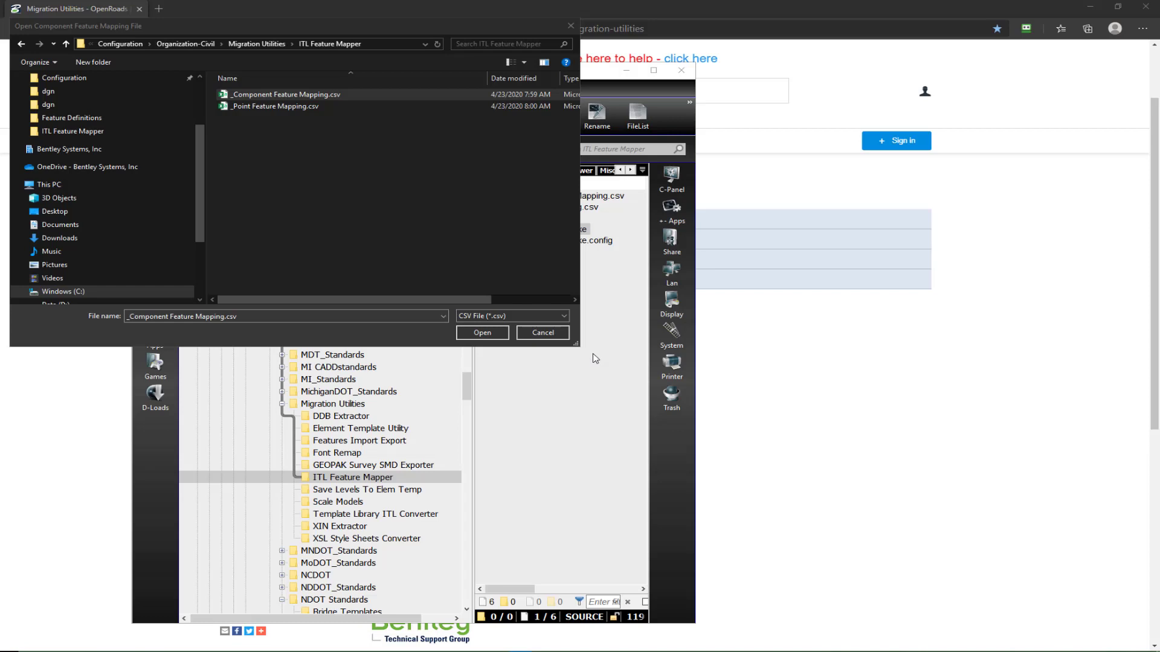
Load _Component Feature Mapping.csv as the component mapping file and _Point Feature Mapping.csv as the point mapping file.
click(324, 99)
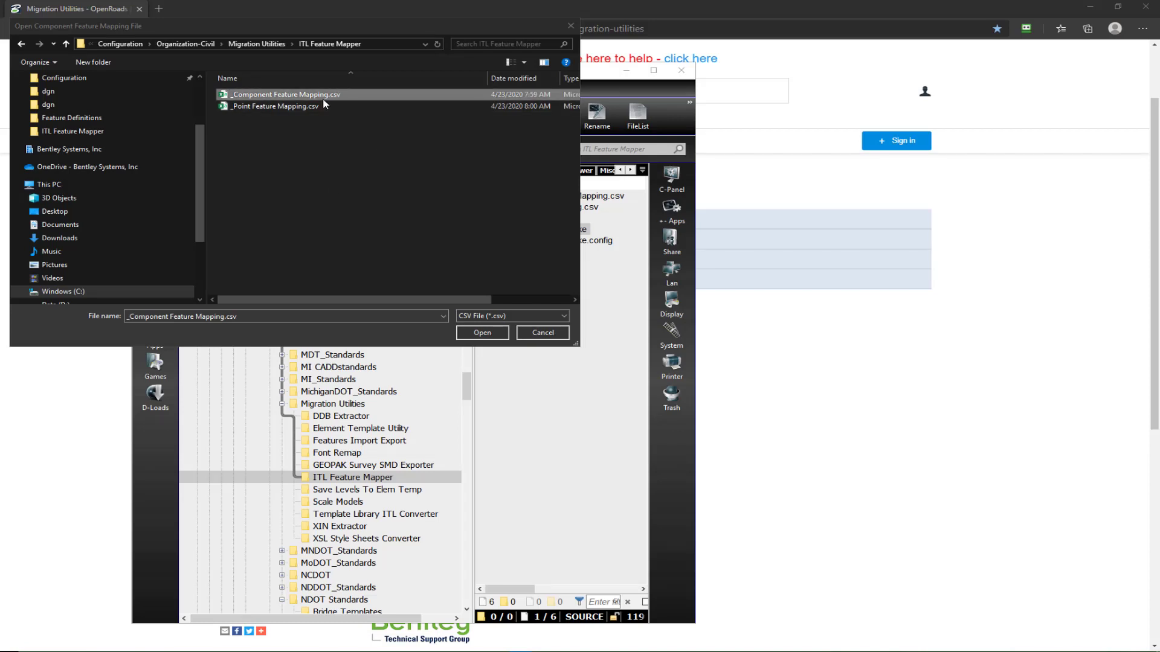
click(478, 332)
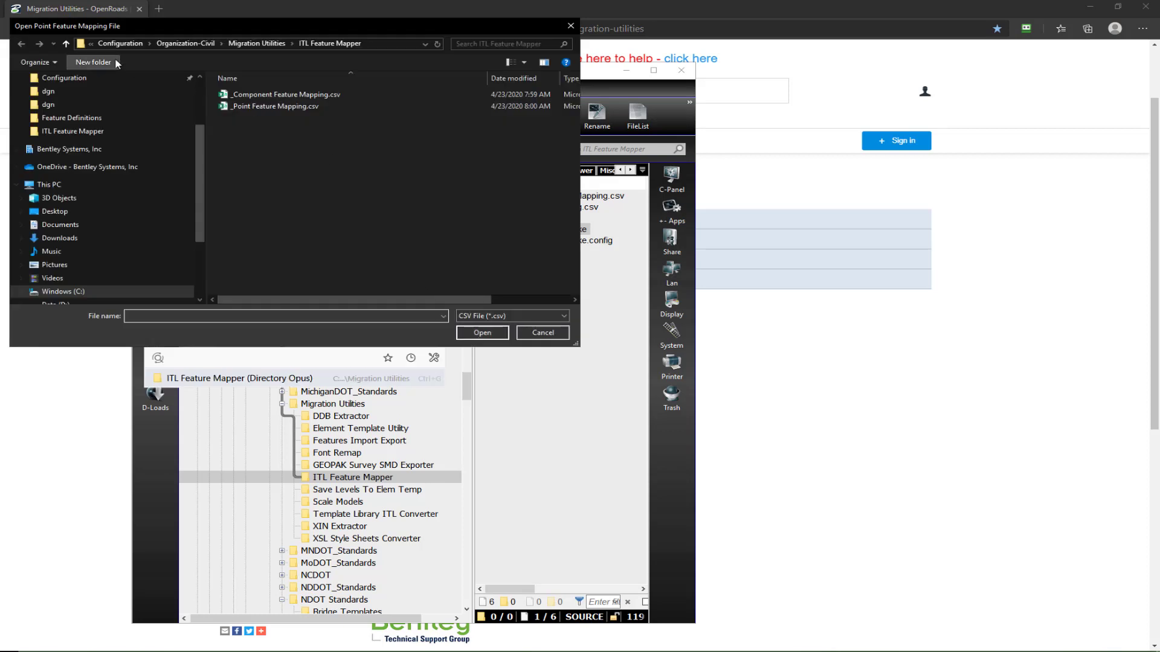
click(290, 107)
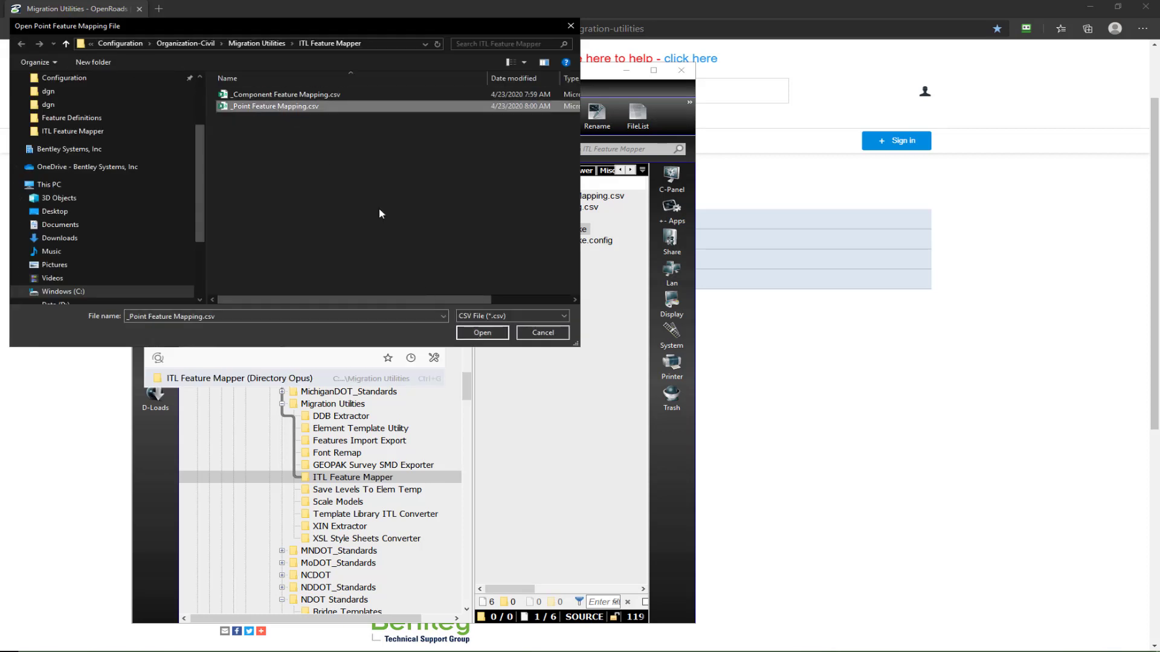
click(482, 333)
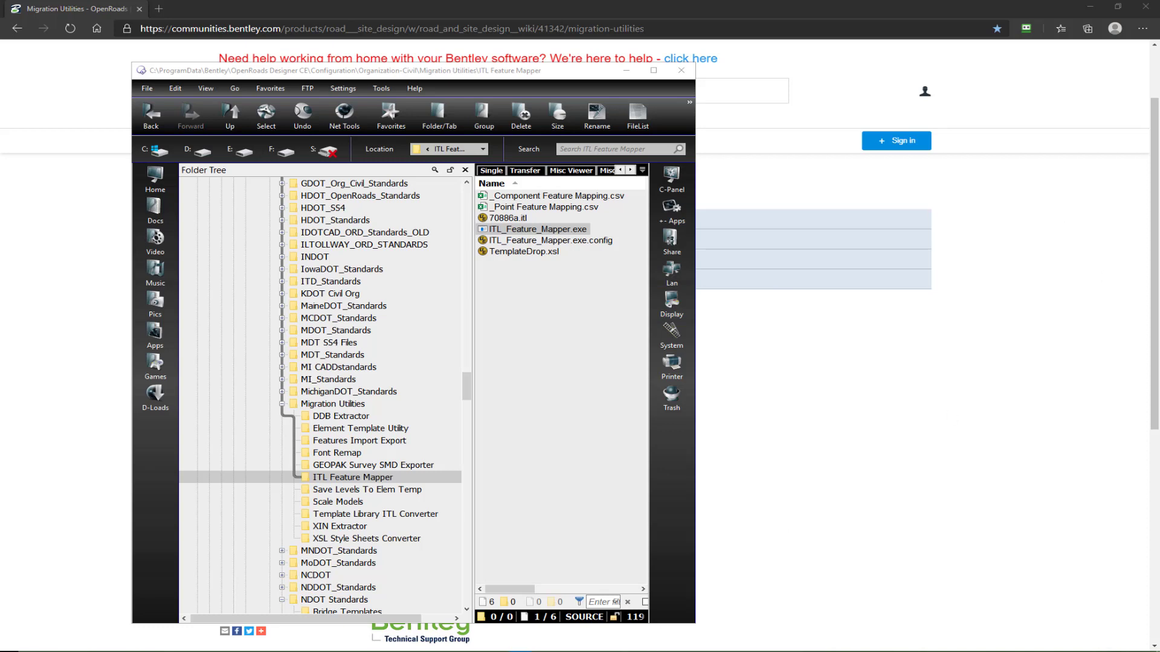
Choose 70886a.itl as the ITL file in the ITL Feature Mapping Tool.
click(630, 651)
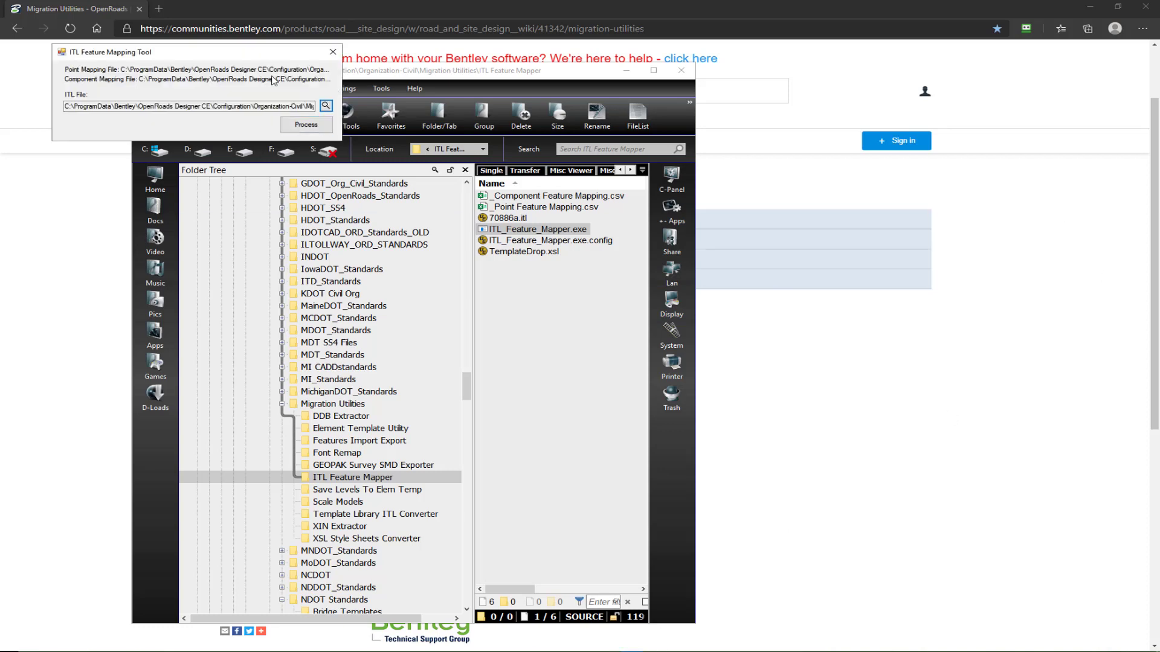
click(326, 106)
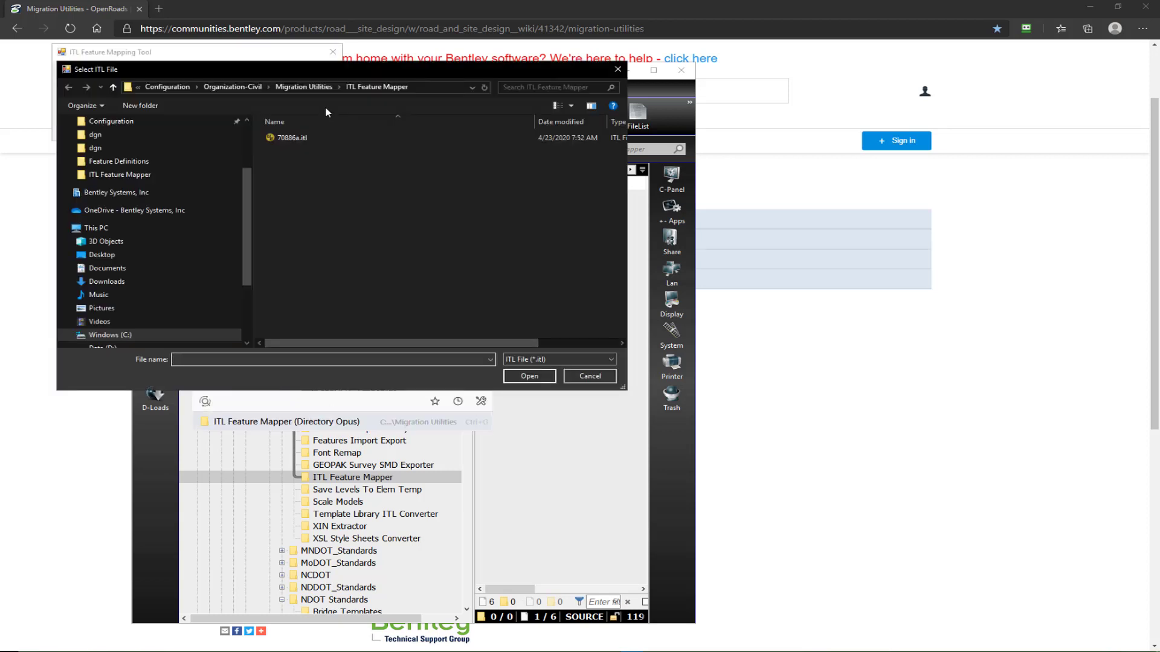
click(305, 140)
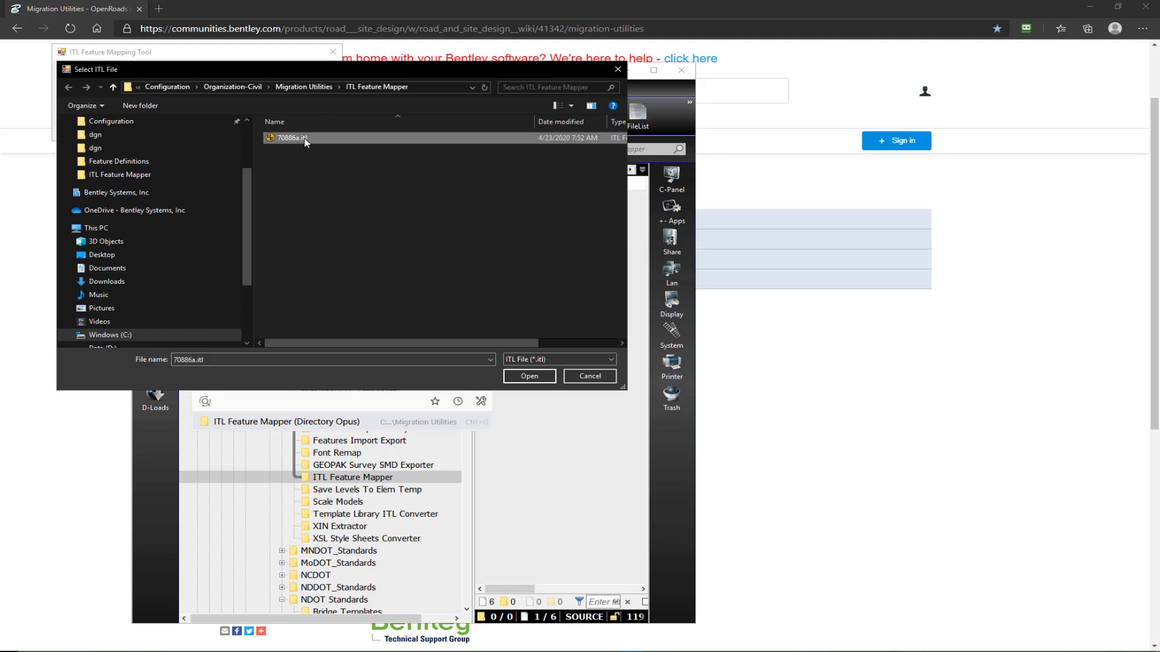
click(529, 376)
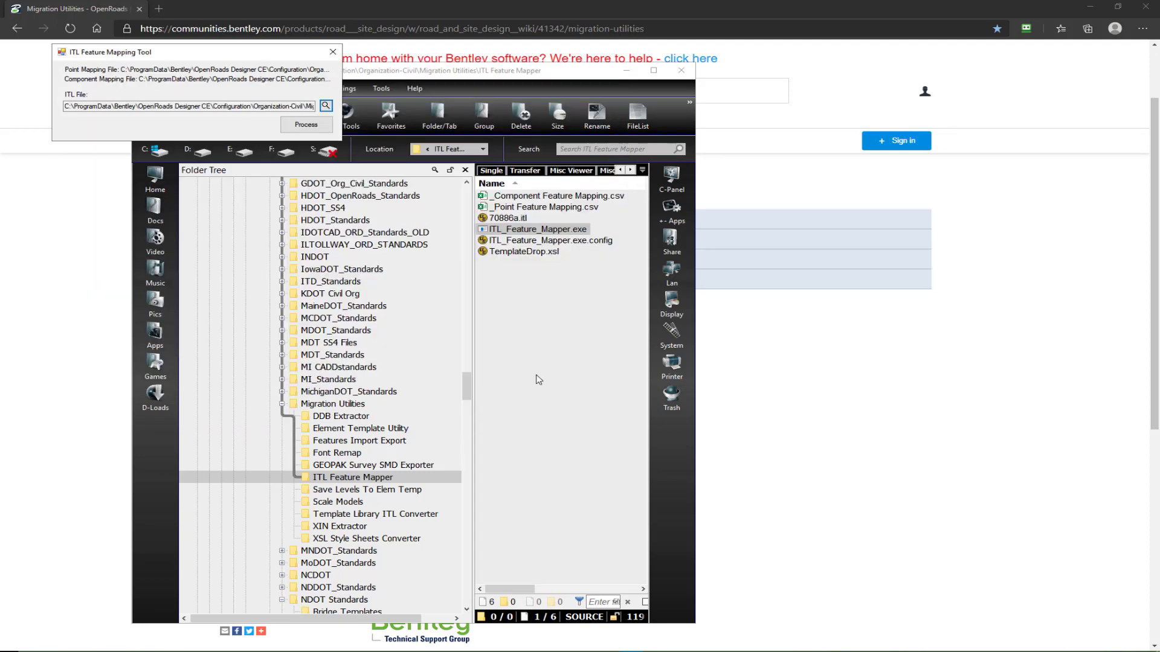
Process the feature remapping of 70886a.itl and close the mapping tool.
click(307, 129)
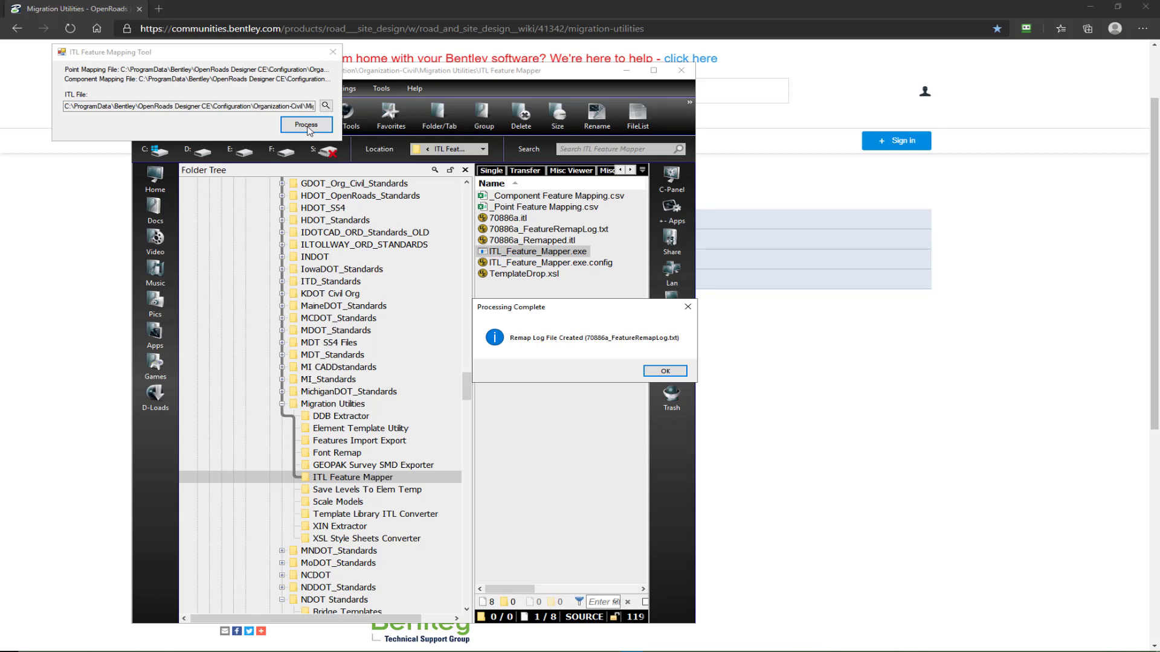
click(673, 373)
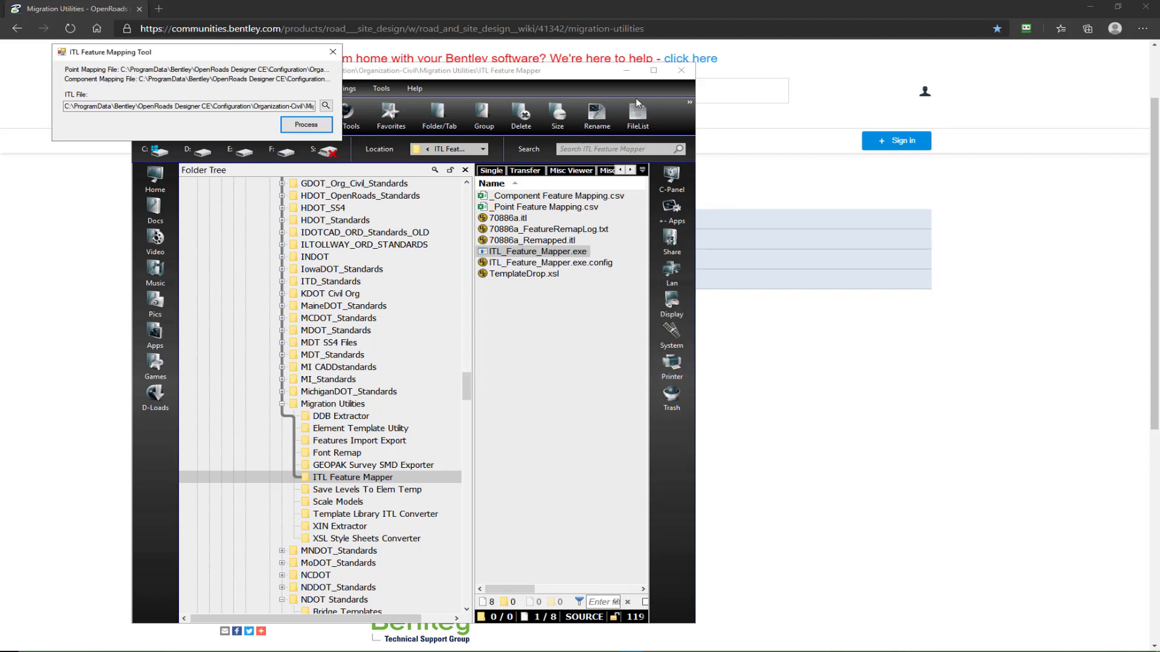
click(333, 53)
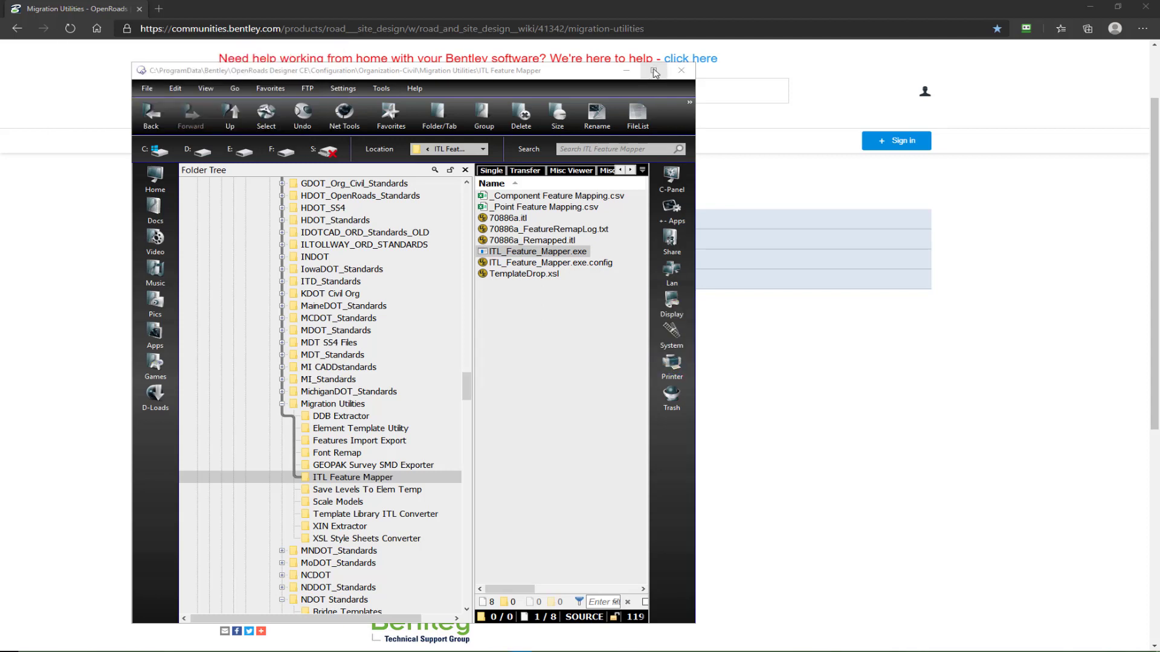
Maximize the file manager and check the output files 70886a_Remapped.itl and 70886a_FeatureRemapLog.txt.
click(654, 71)
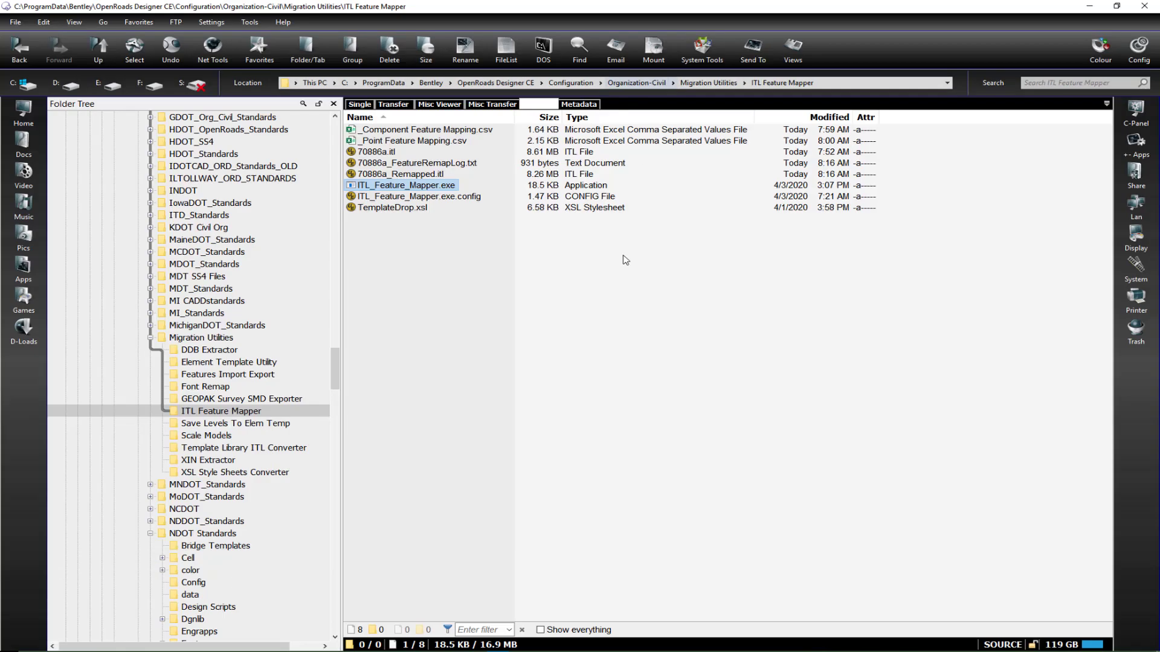
click(443, 248)
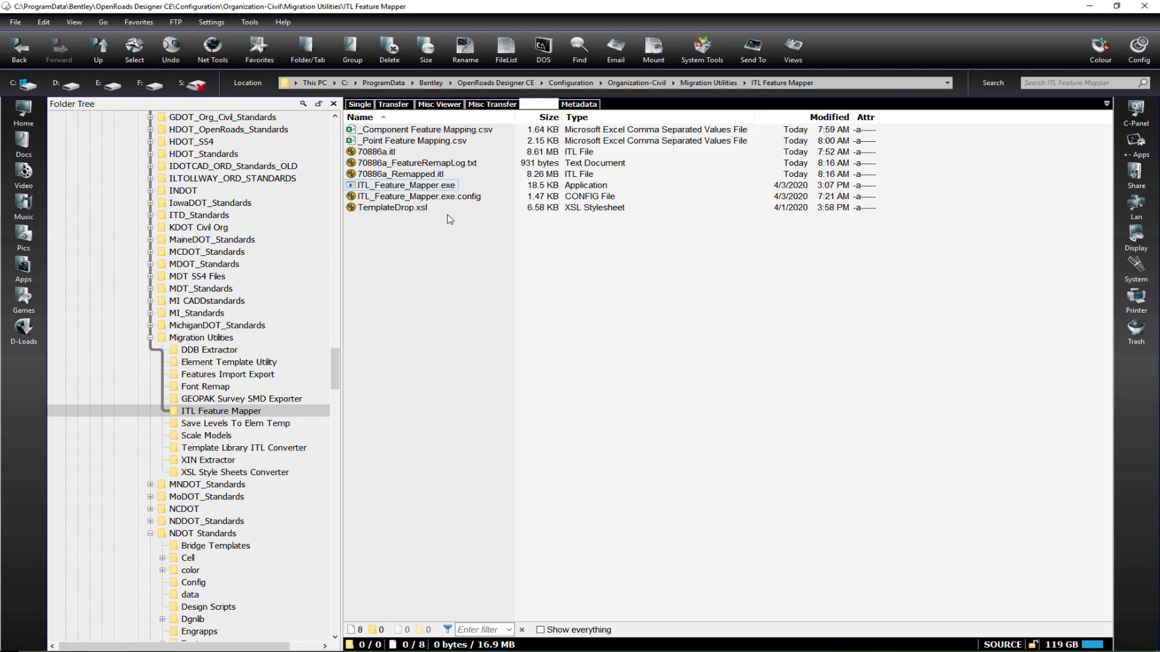
click(433, 175)
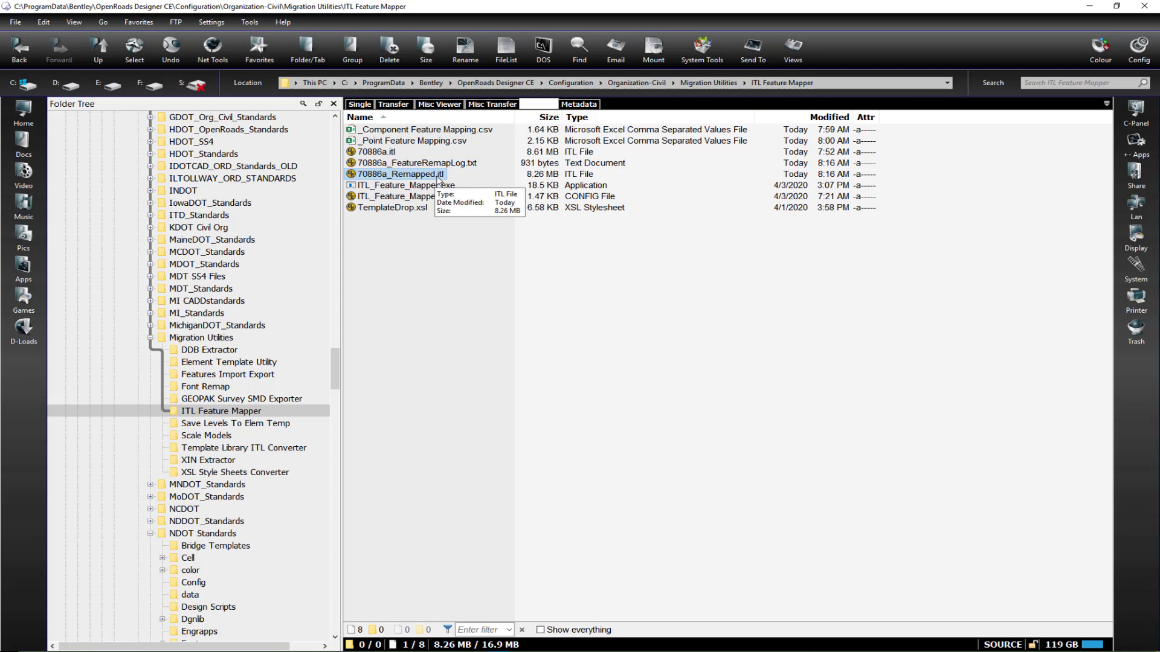
click(462, 165)
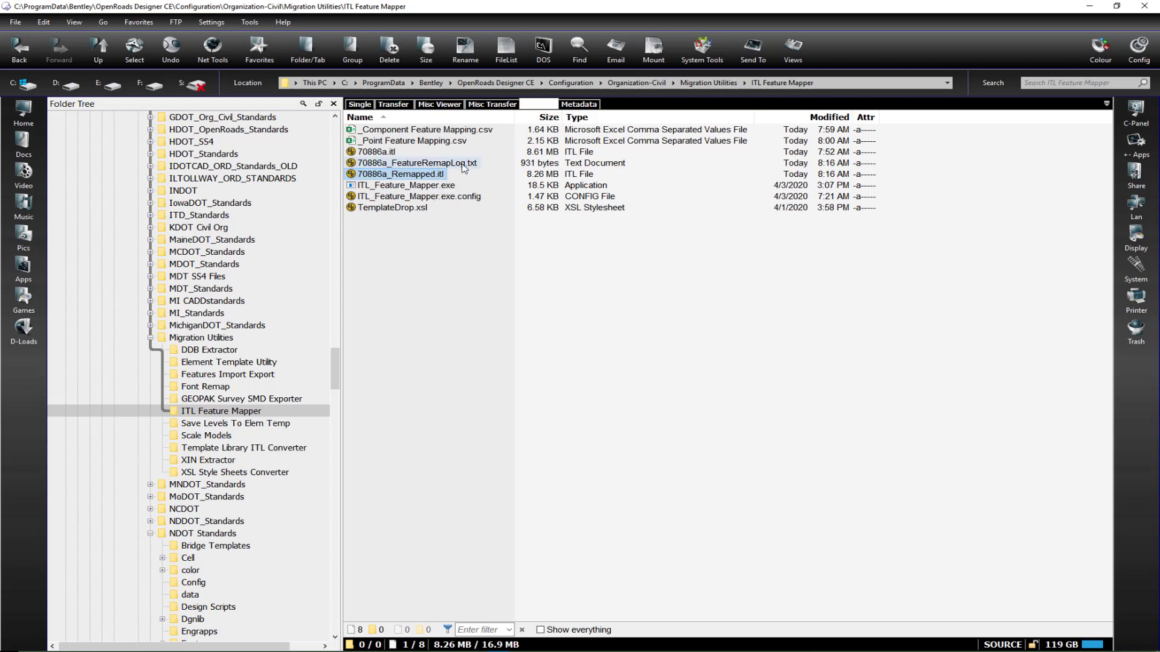
Open 70886a_FeatureRemapLog.txt, review the point and component features not found in the mapping files, and close the log.
double_click(463, 166)
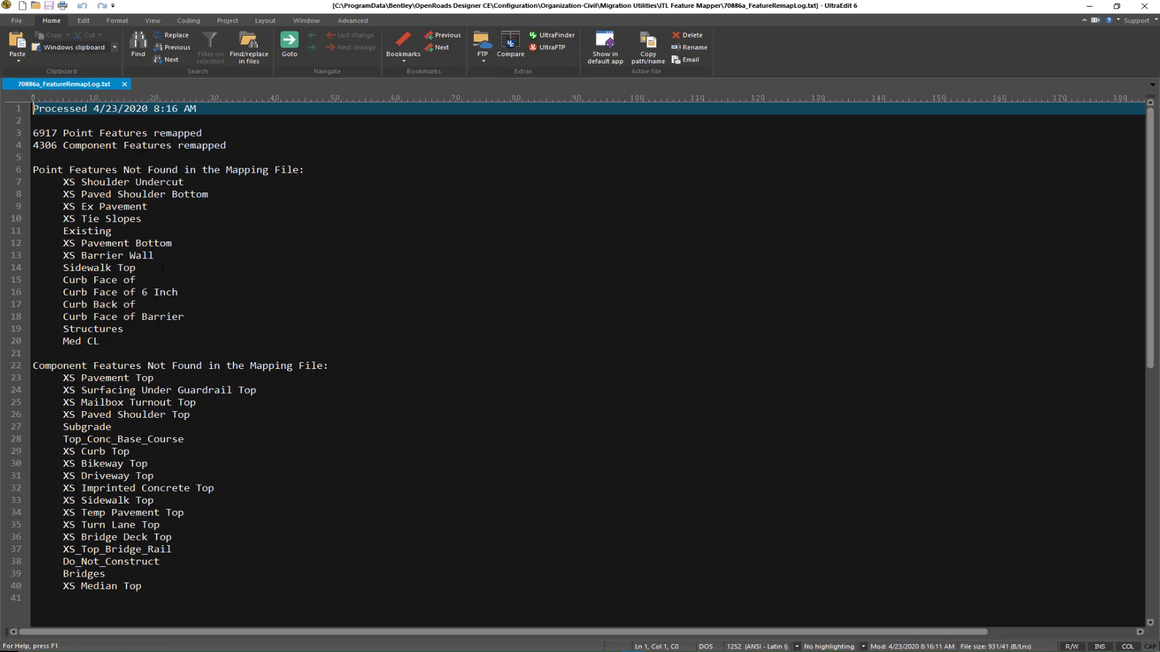
drag(117, 347, 46, 182)
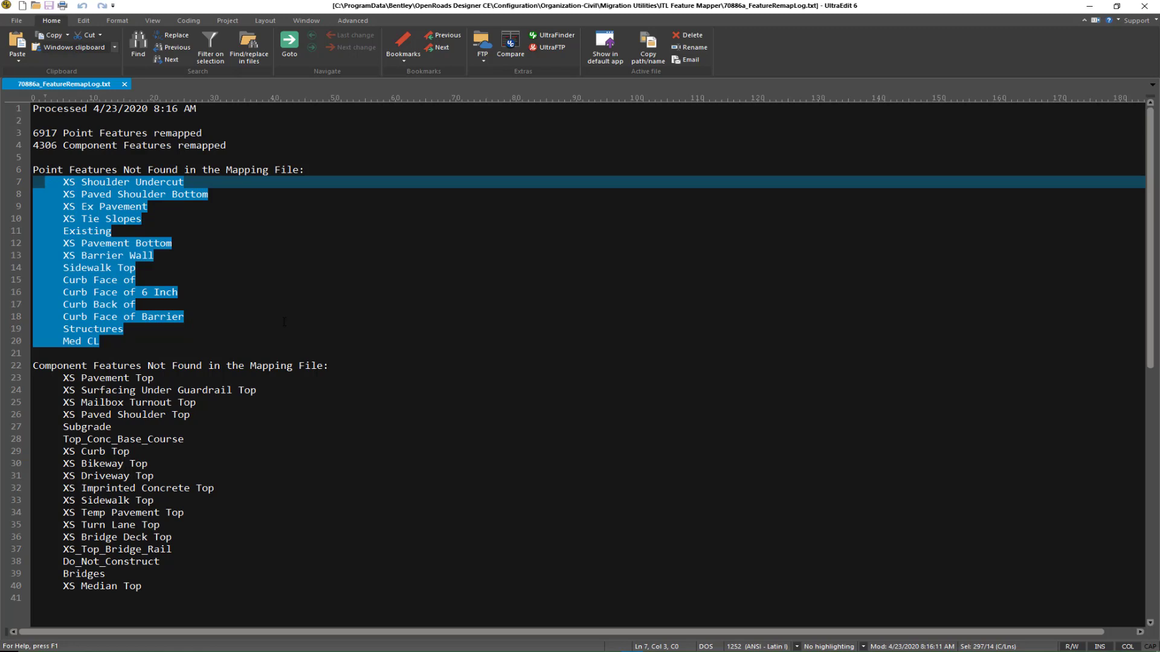
click(315, 292)
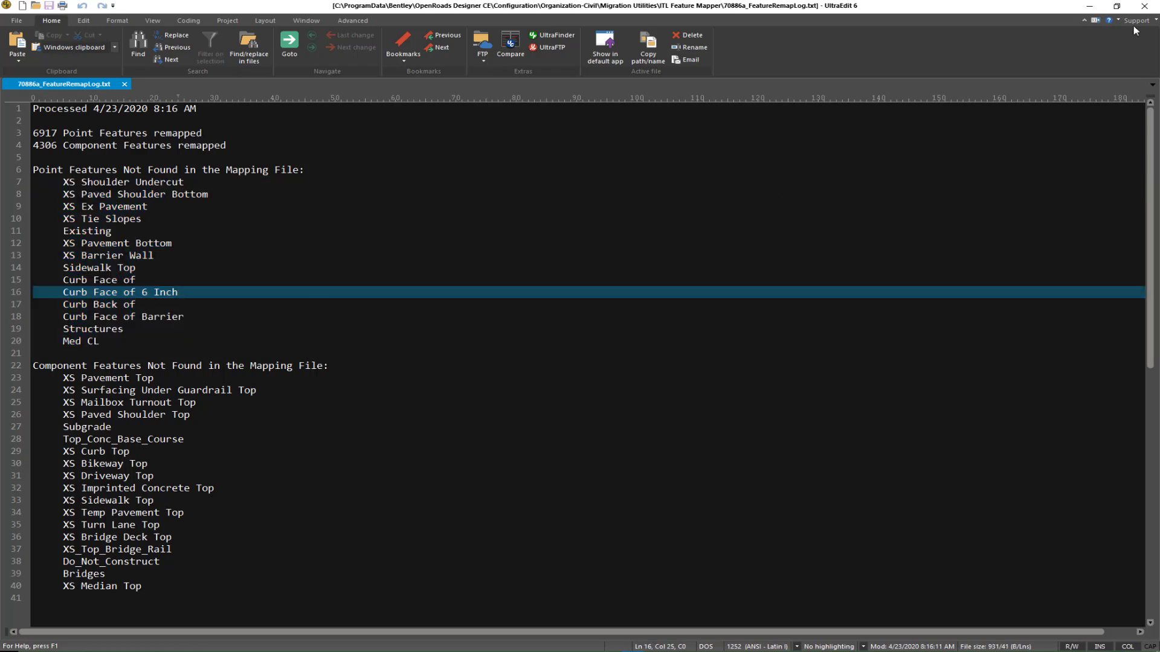
click(1144, 6)
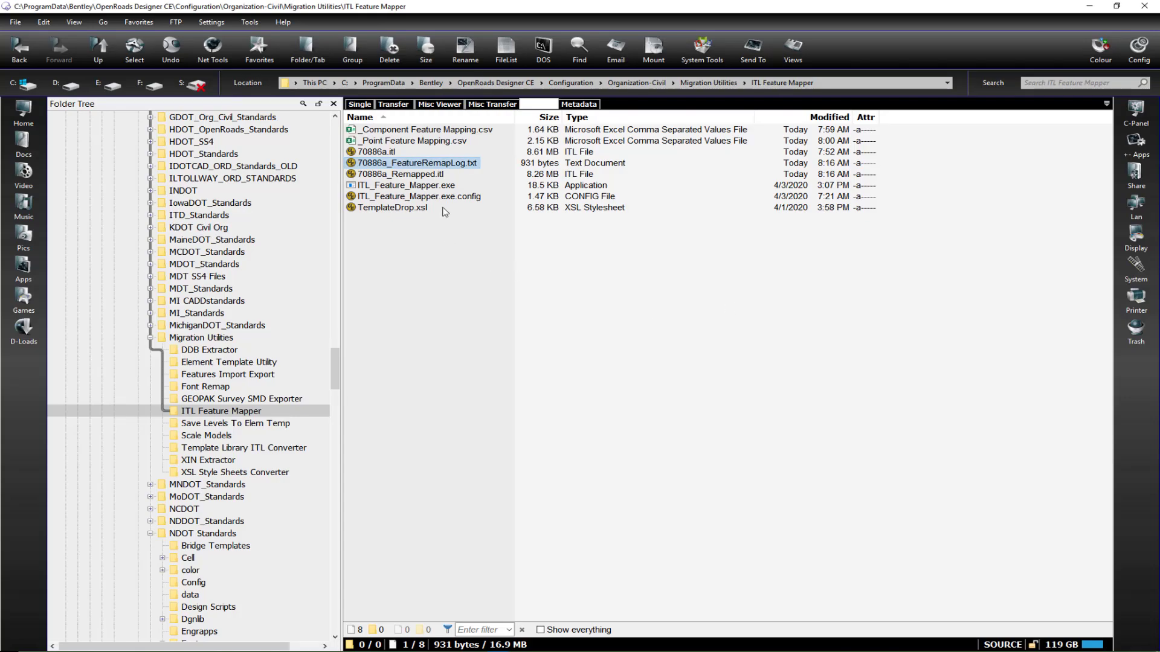
Switch to OpenRoads Designer and open the template library 70886a_Remapped.itl in the Create Template editor.
click(419, 175)
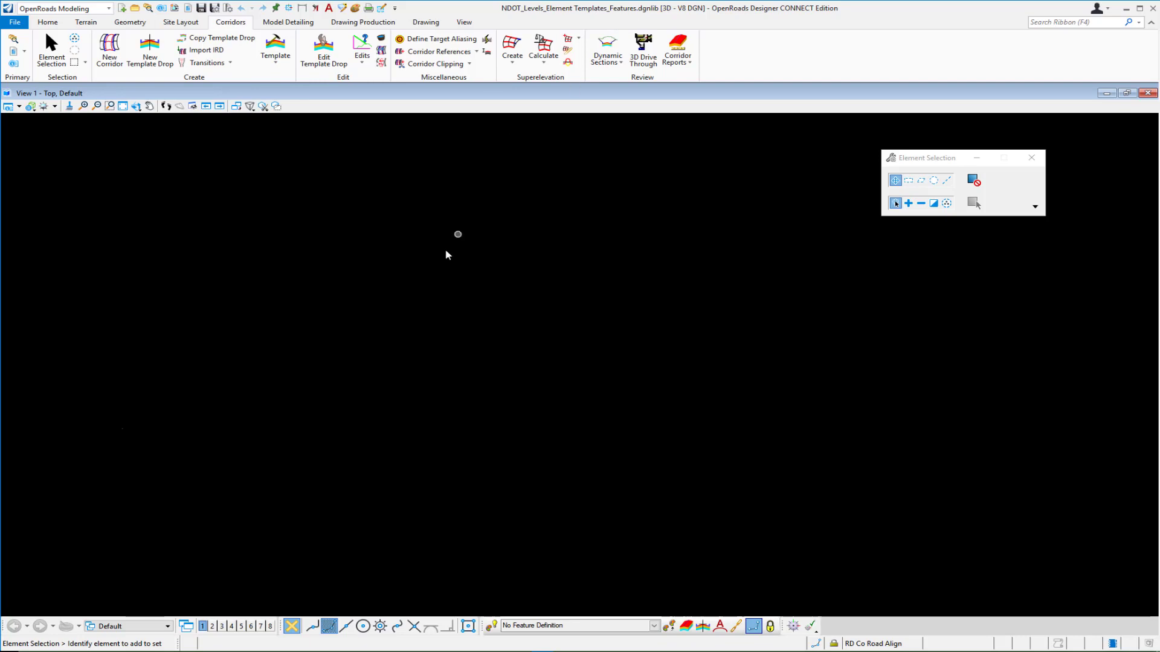
click(275, 48)
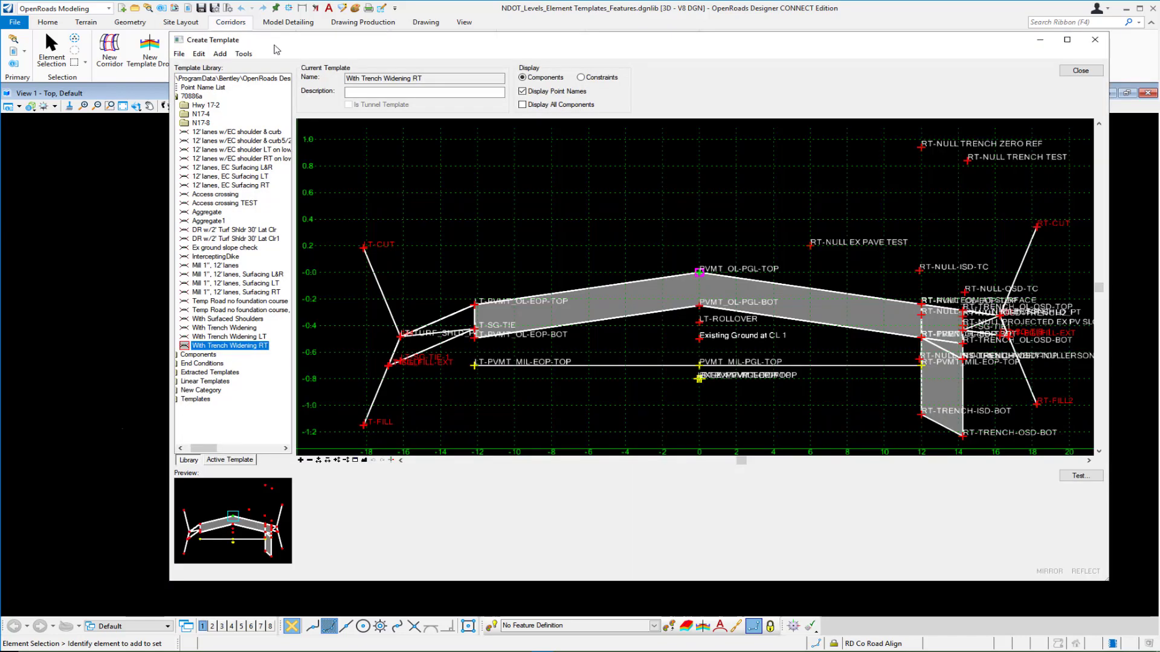
click(178, 53)
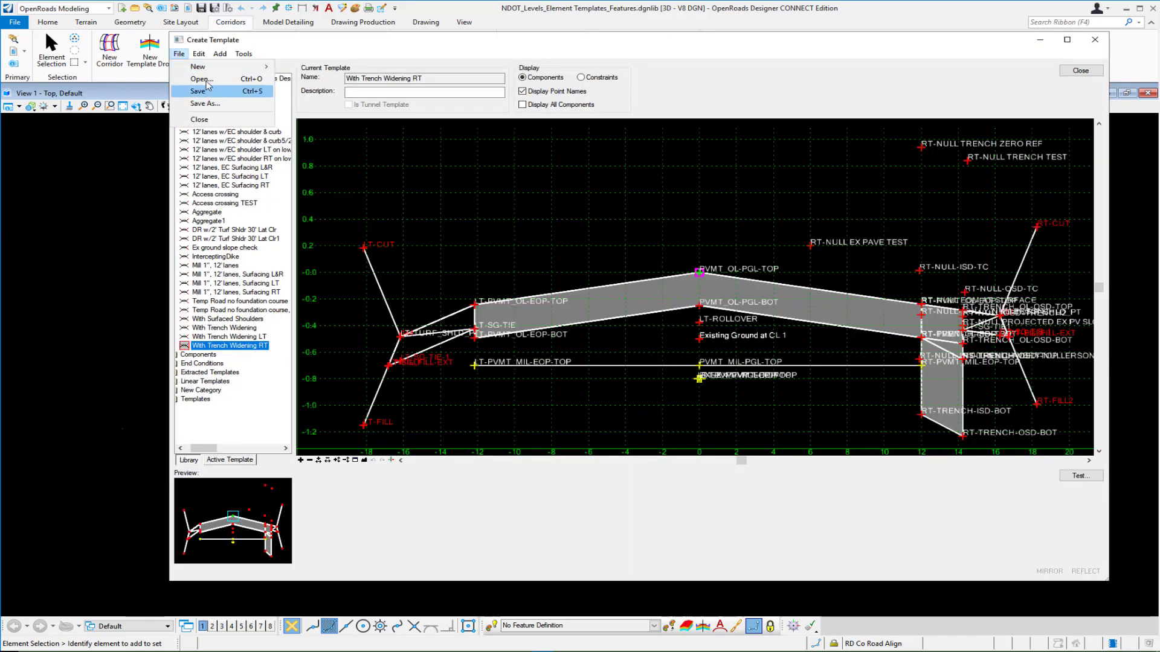
click(205, 80)
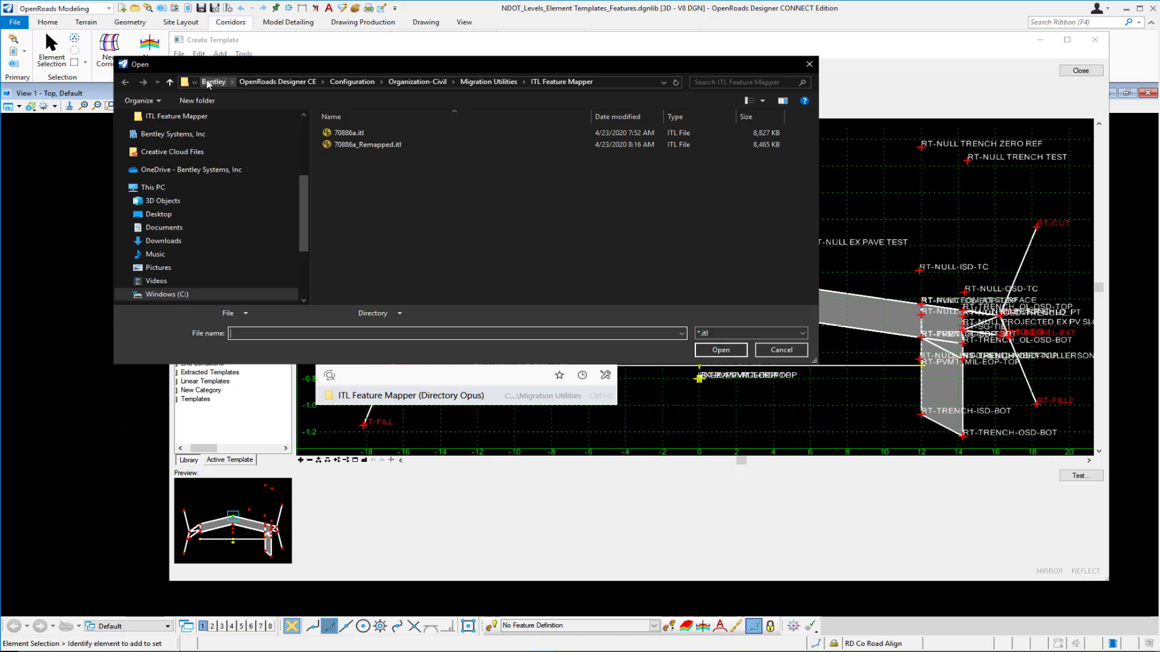
click(358, 145)
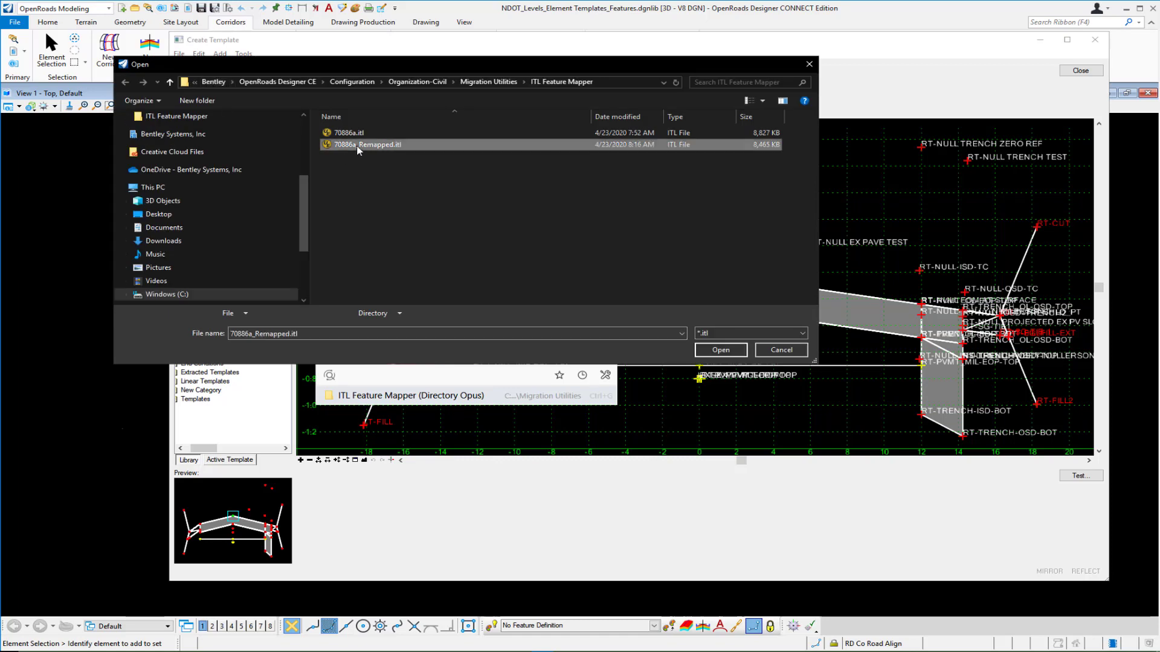
click(732, 351)
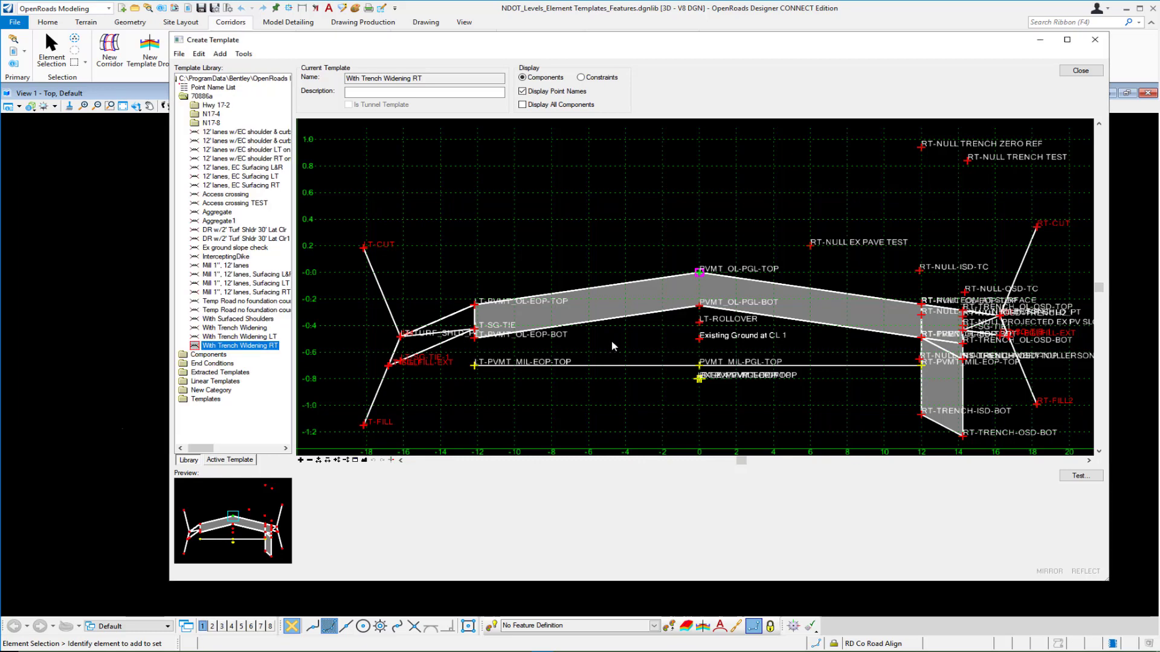
Check the feature definition of the PVMT_OL-PGL-TOP point in the With Trench Widening RT template, and close its properties.
mouse_move(701, 275)
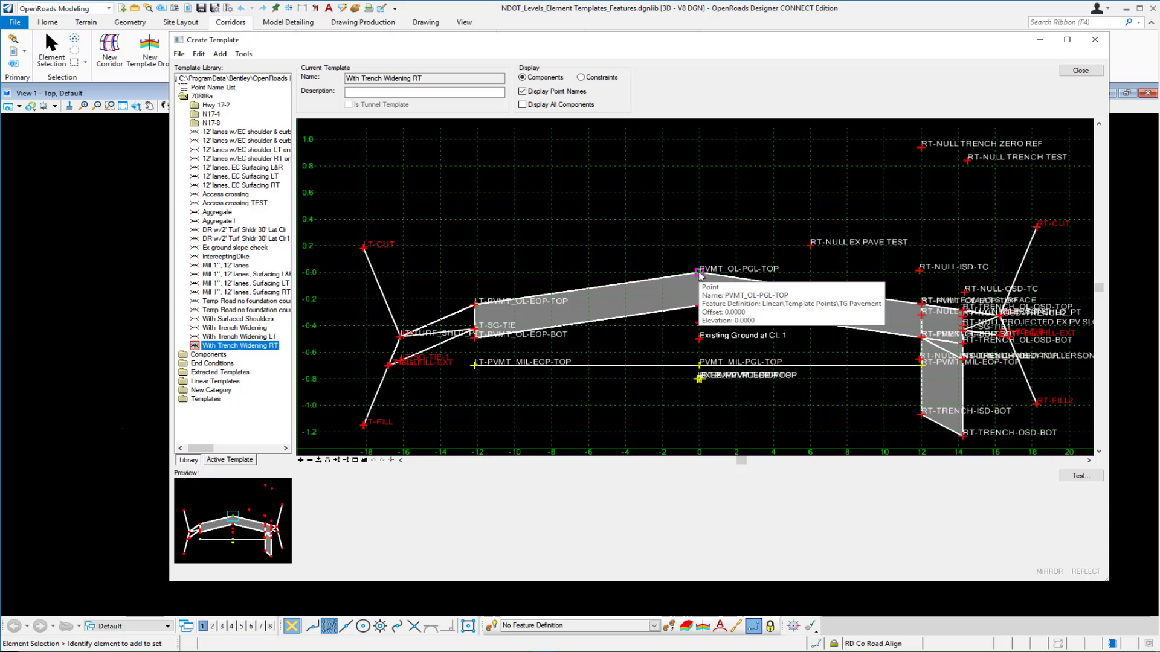
double_click(700, 273)
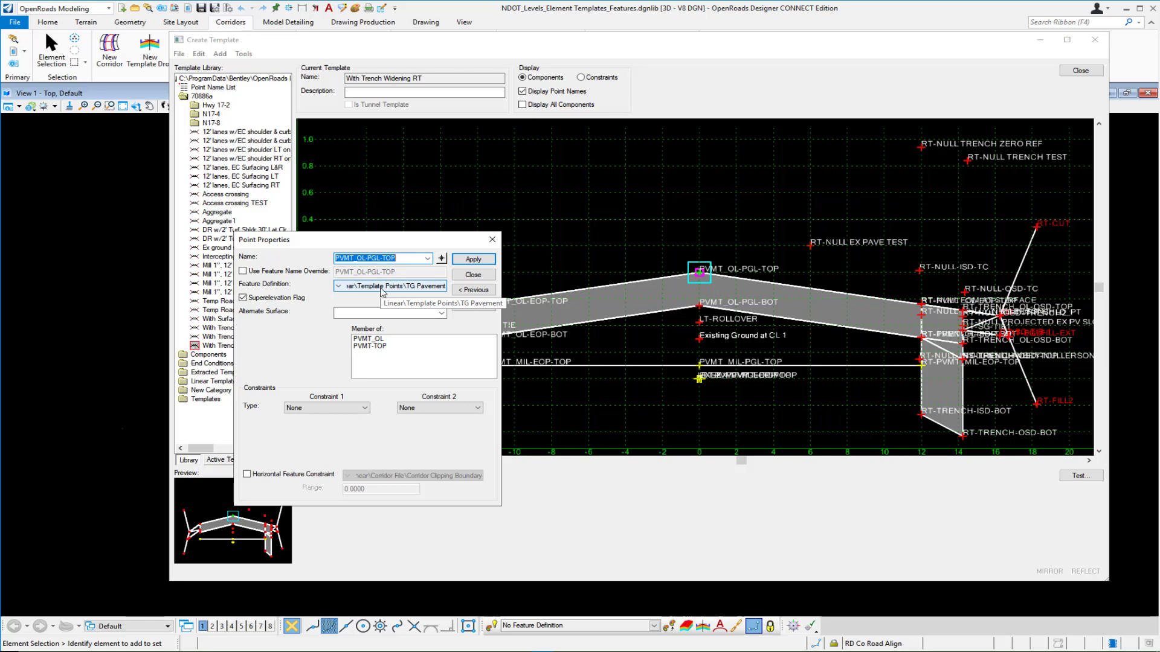
click(473, 275)
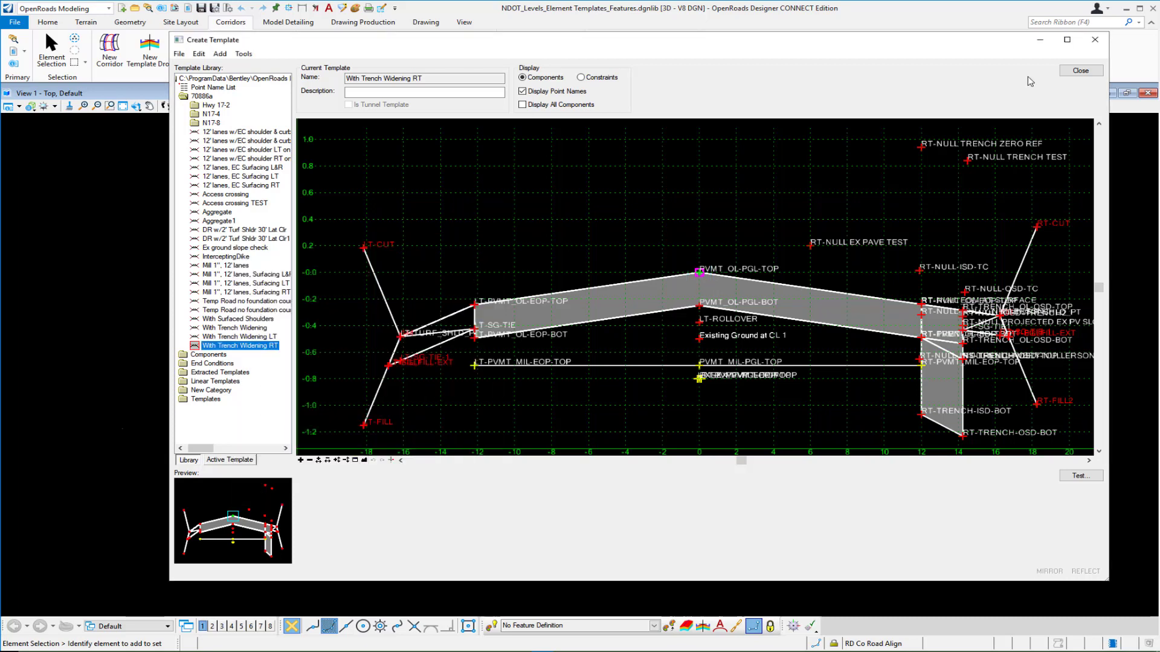
Close the template editor and save the changes to the template library 70886a_Remapped.itl.
click(1076, 72)
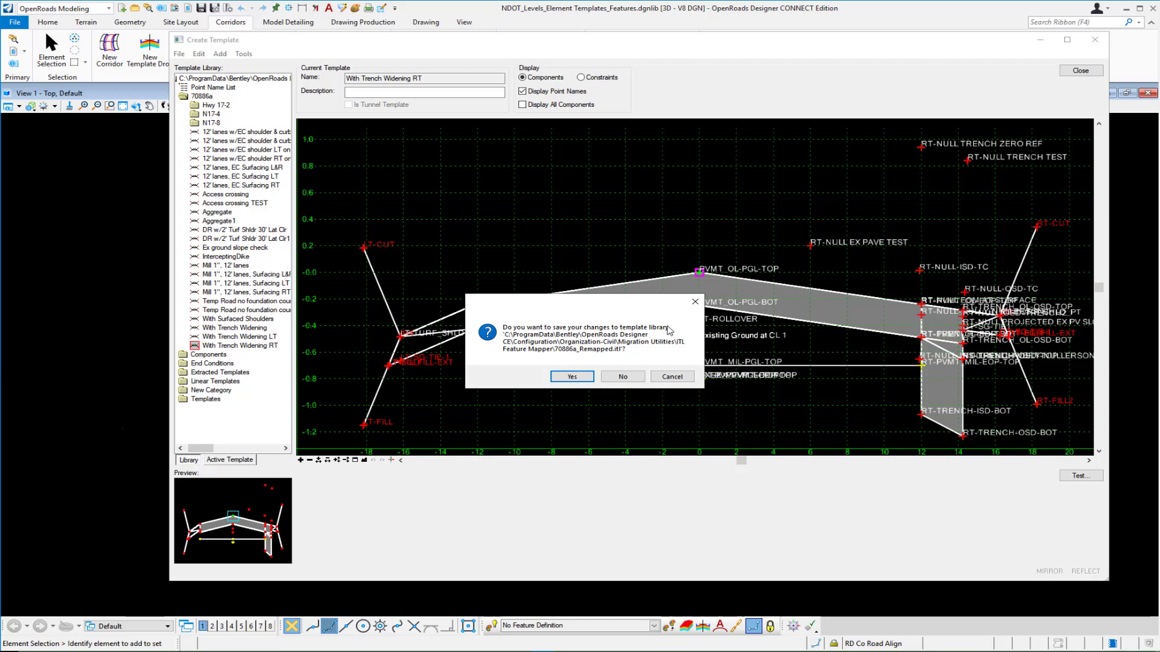
click(585, 379)
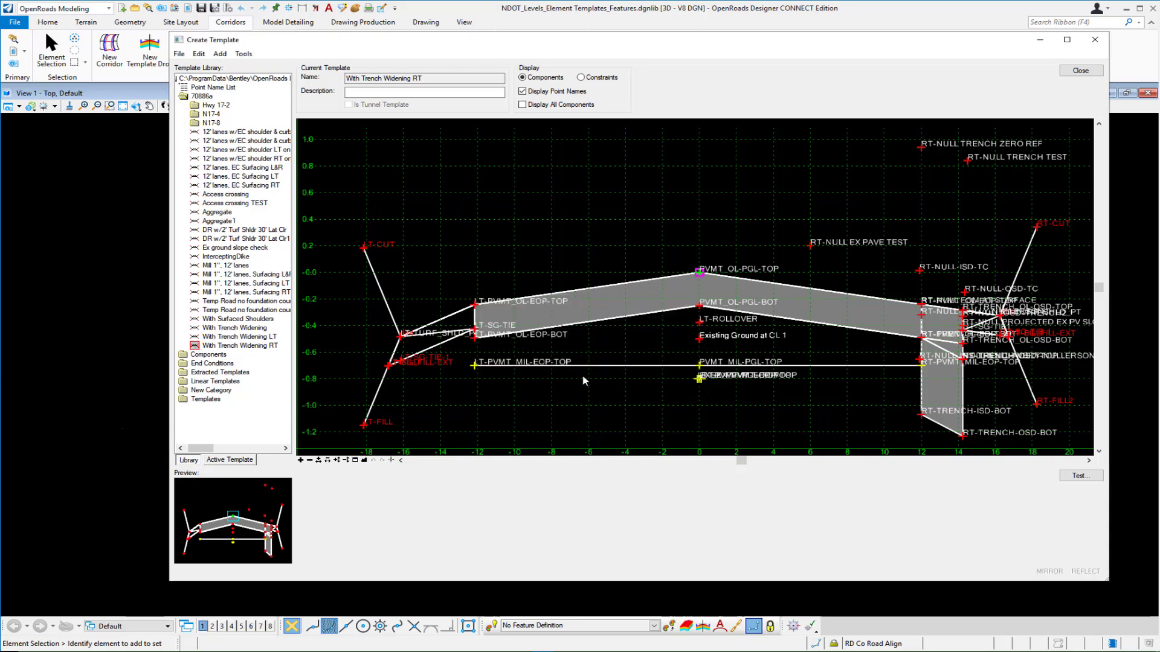